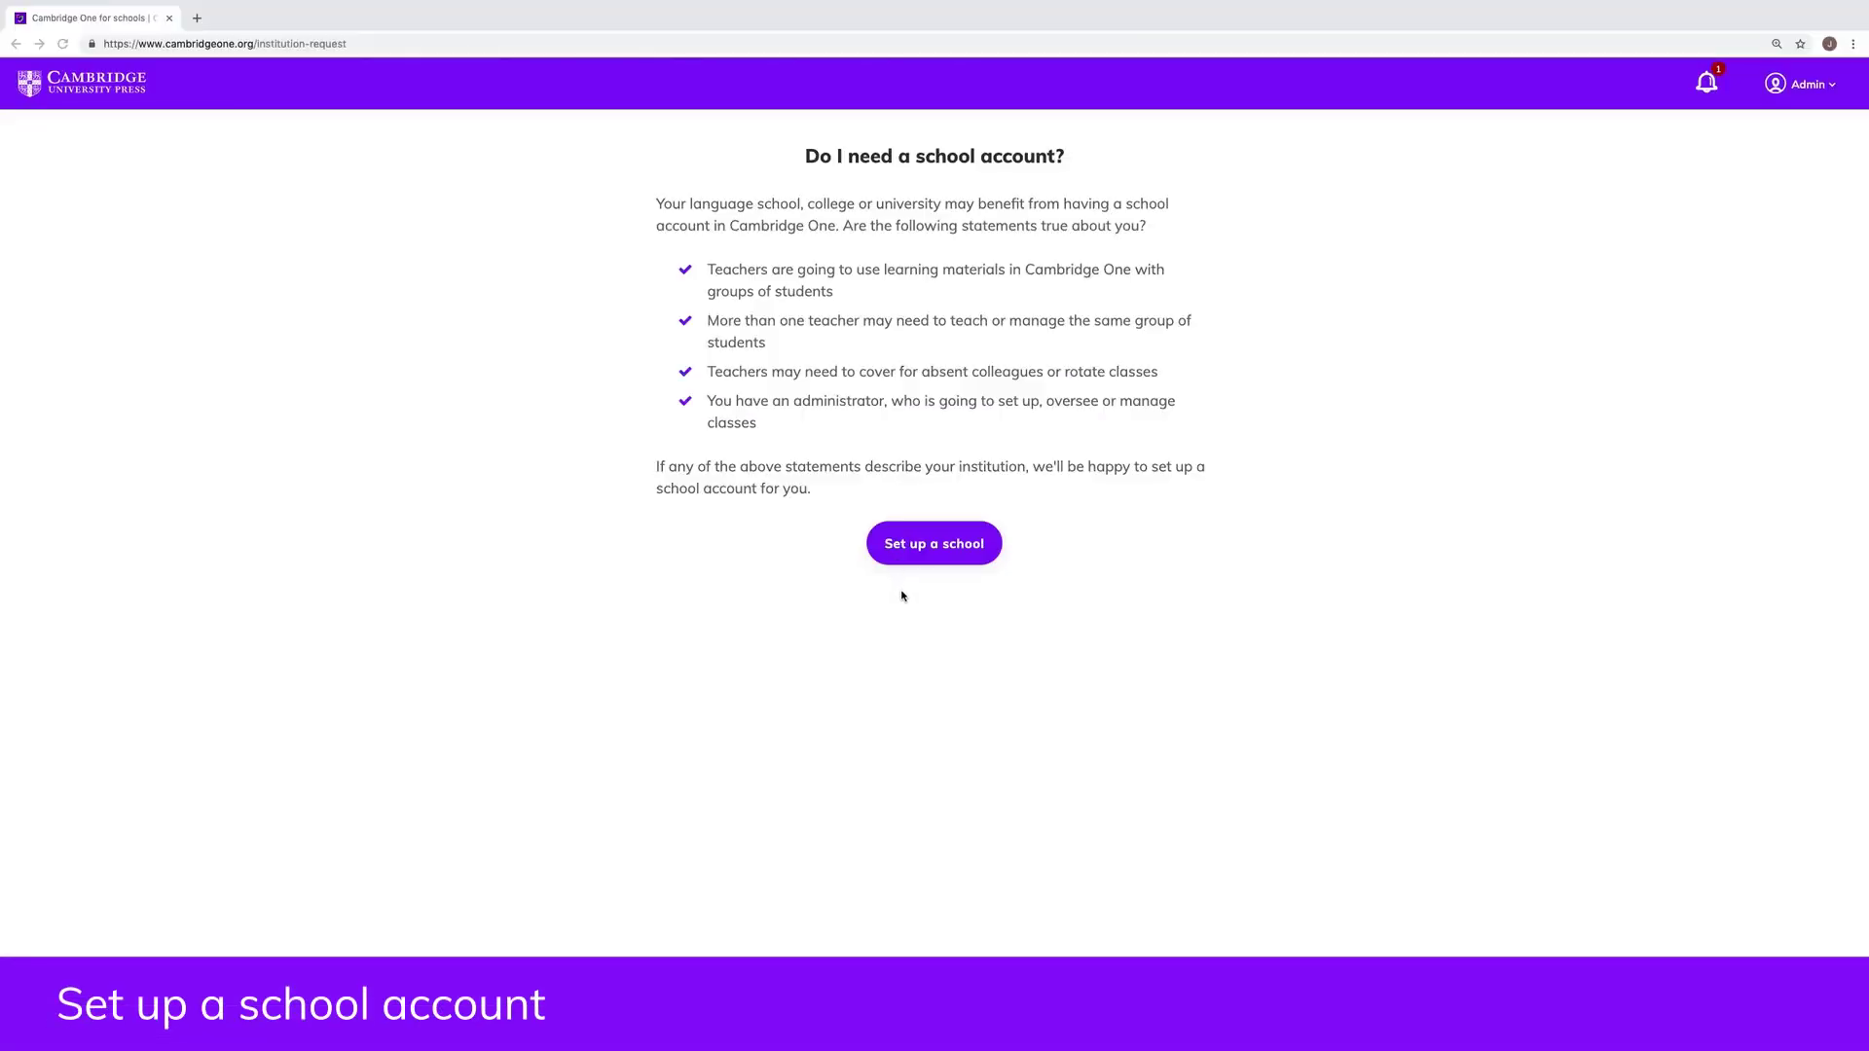
Step: Start a new school and answer the school-type and teacher-count setup questions
{"action": "left_click", "coordinate": [911, 557]}
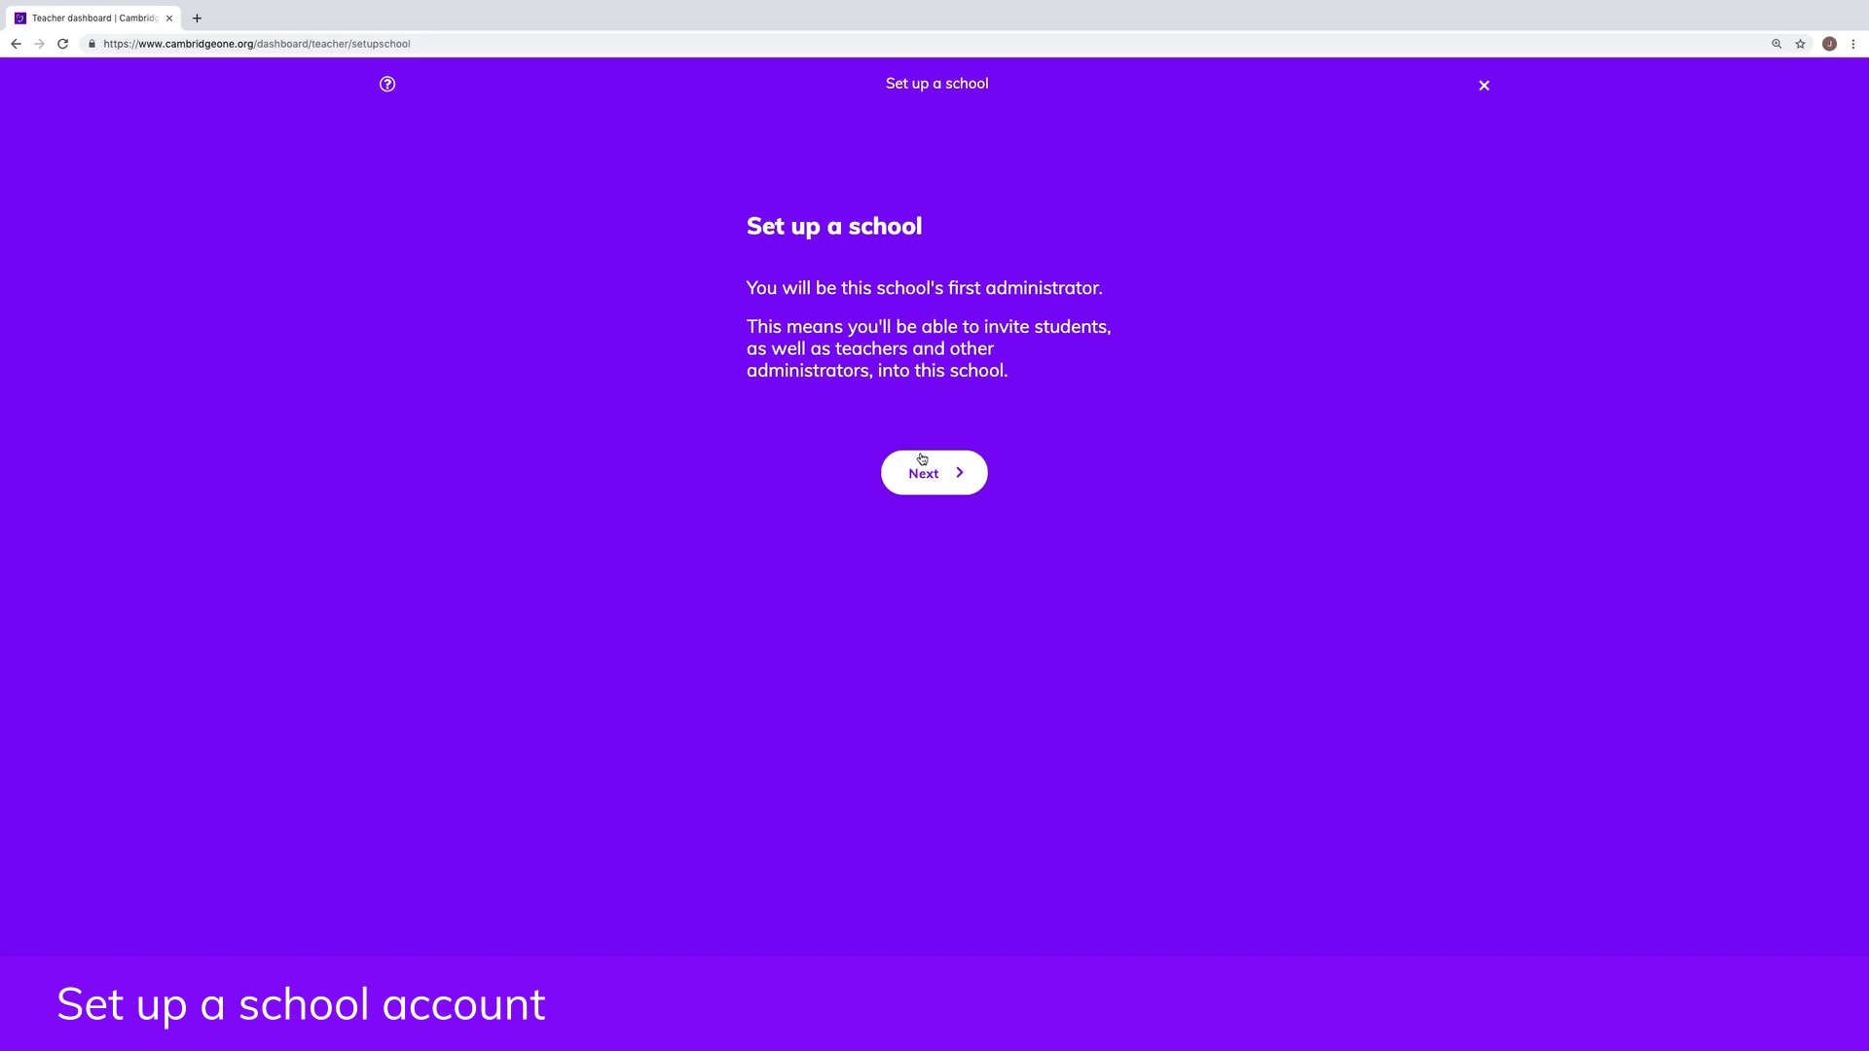
{"action": "left_click", "coordinate": [924, 473]}
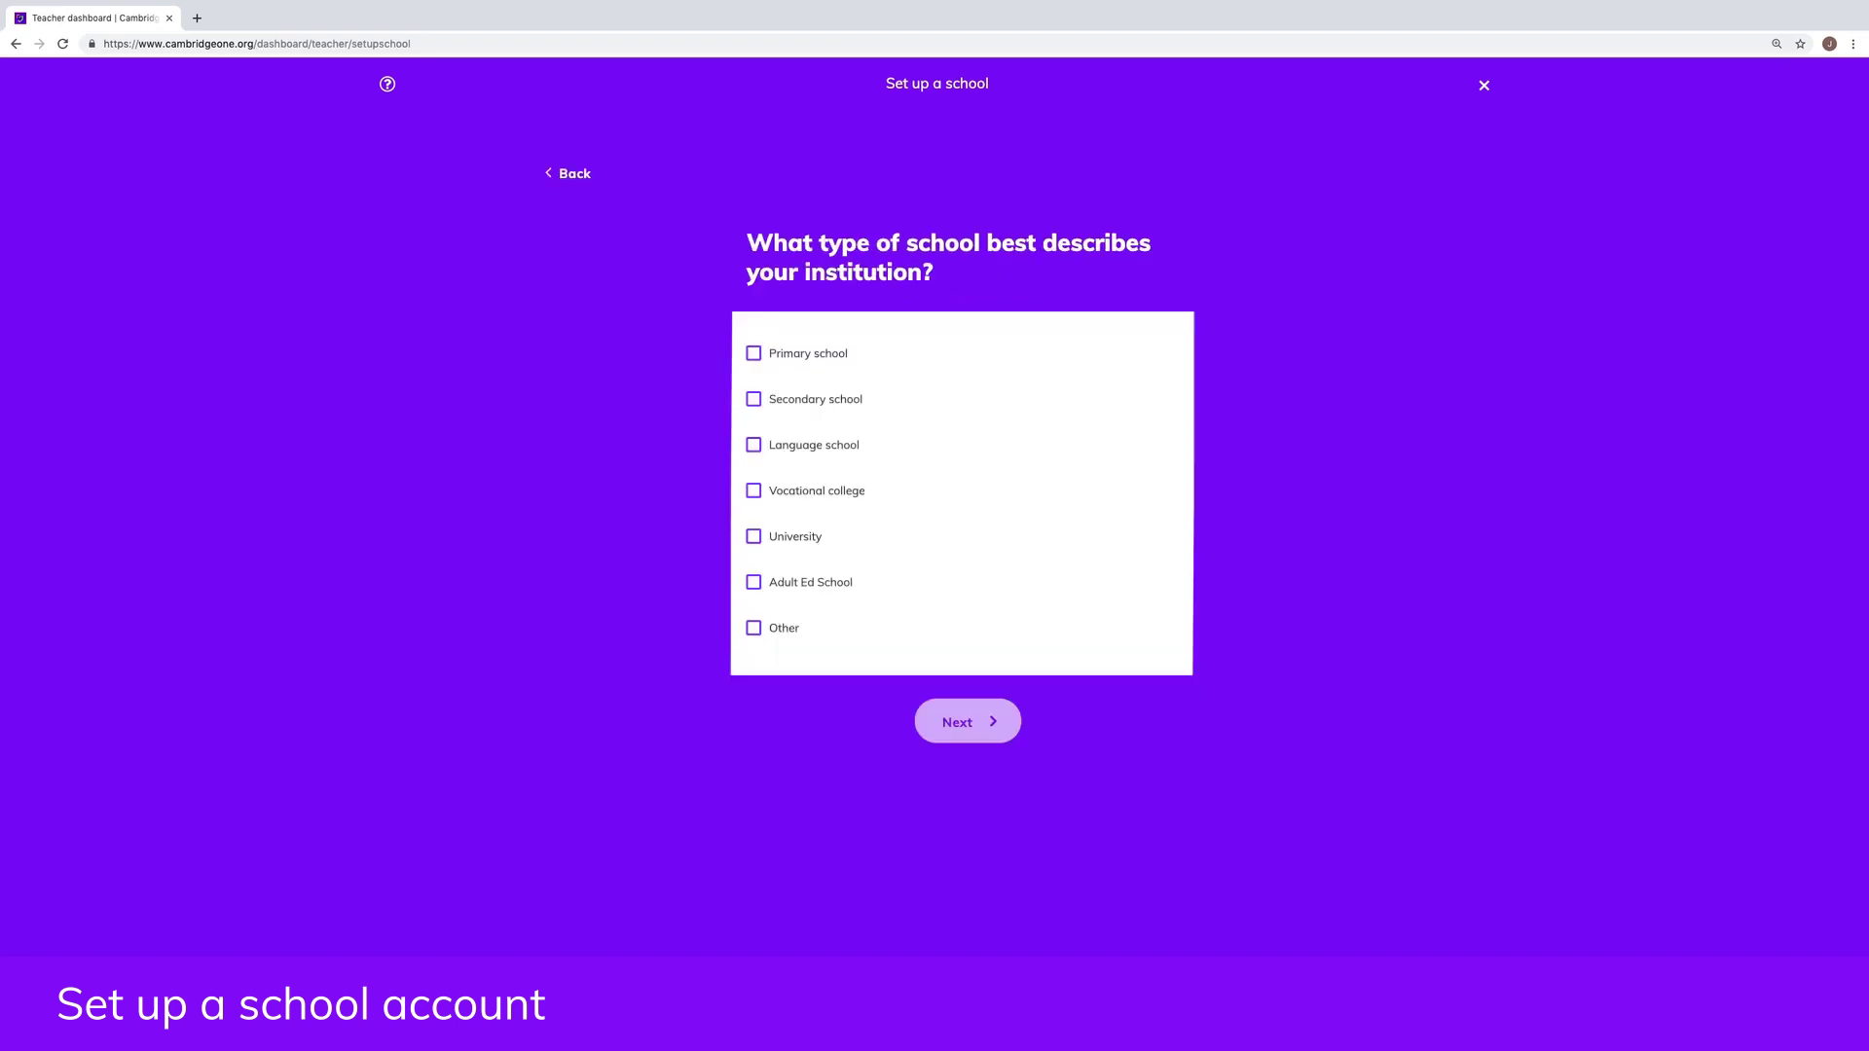
{"action": "left_click", "coordinate": [984, 711]}
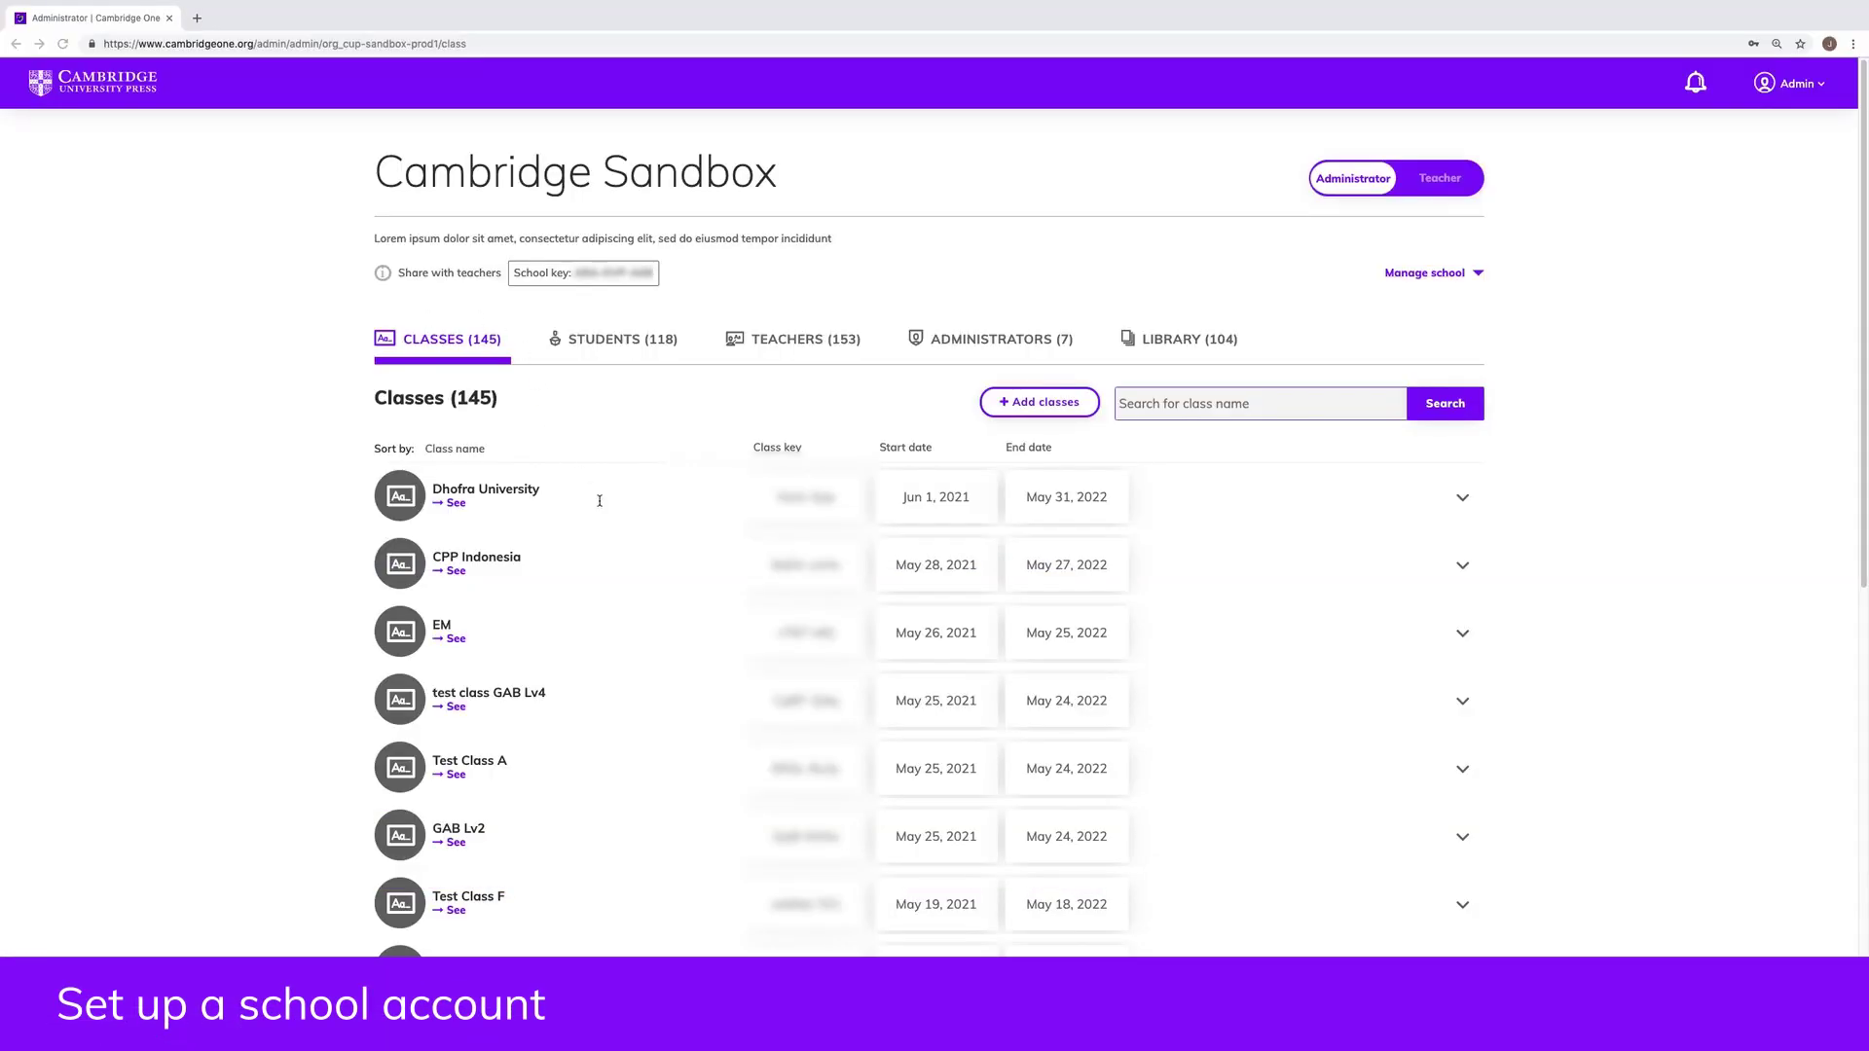
Step: Browse the 145 Cambridge Sandbox classes, then list the school's 7 administrators
{"action": "scroll", "coordinate": [600, 501], "scroll_direction": "down", "scroll_amount": 5}
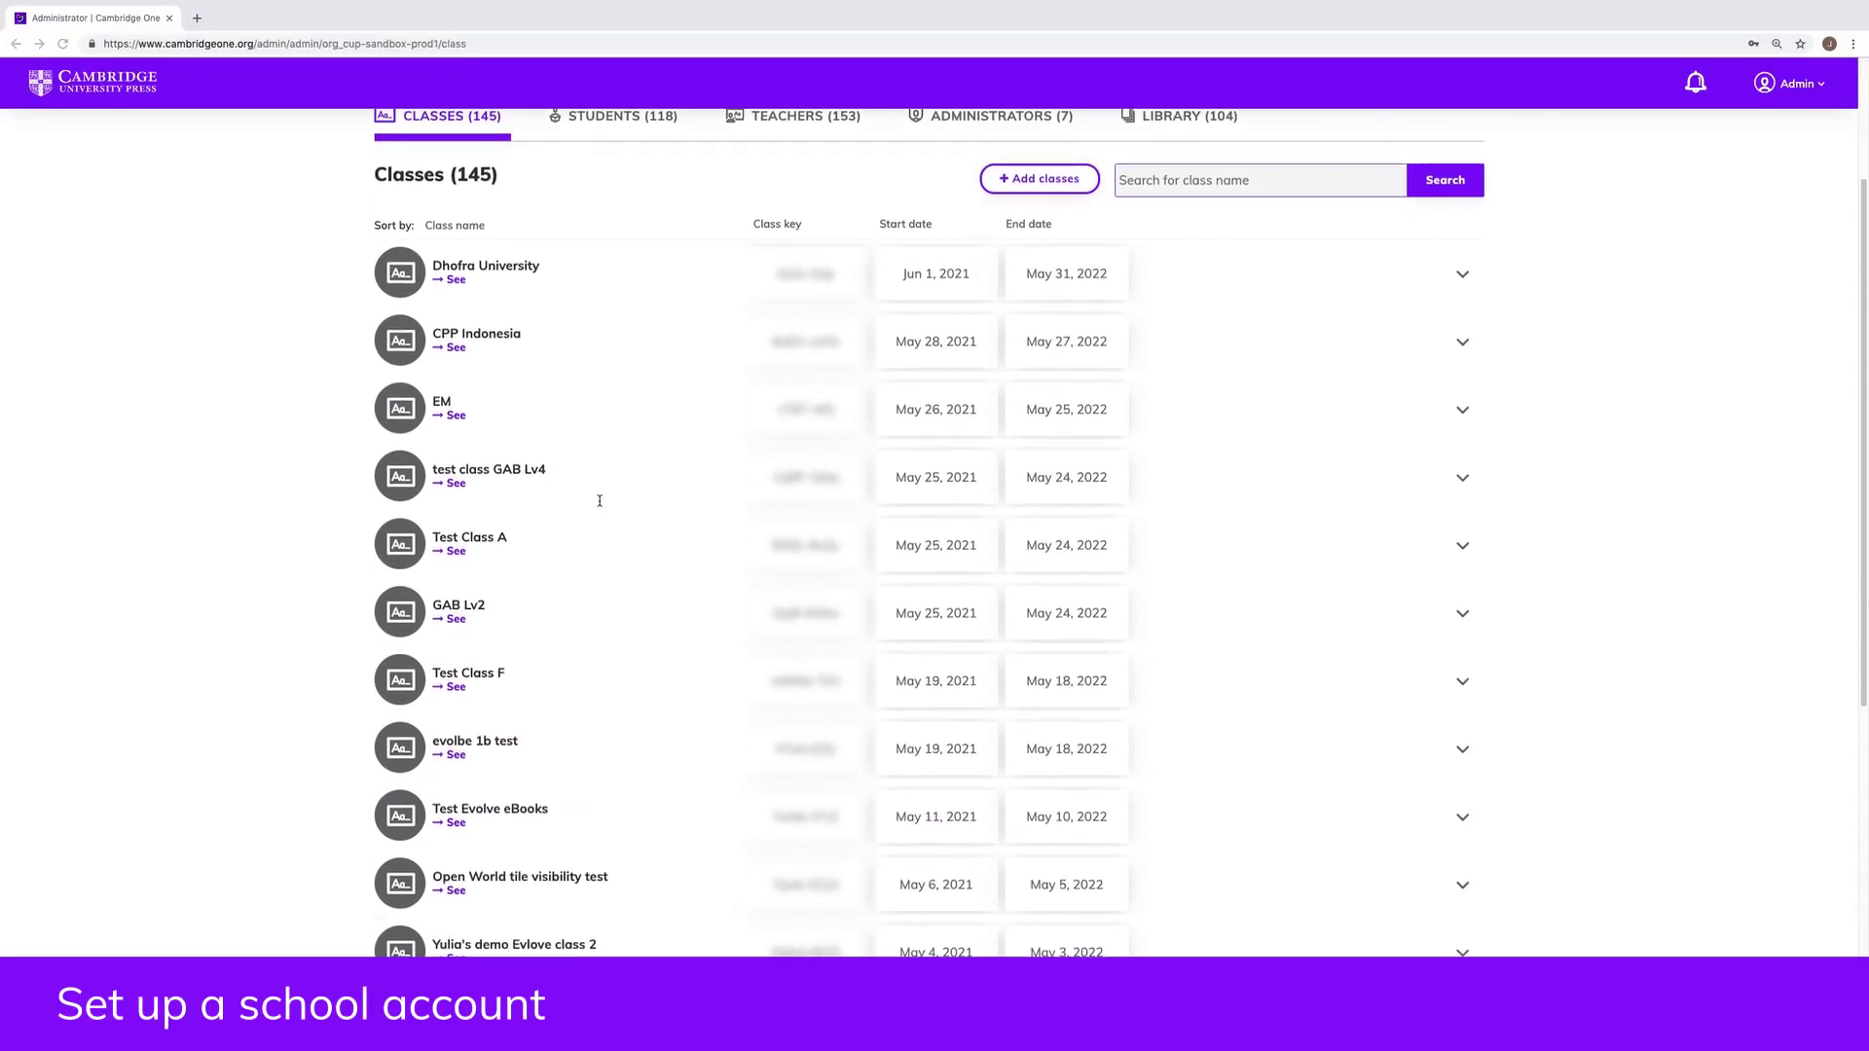
{"action": "scroll", "coordinate": [600, 500], "scroll_direction": "up", "scroll_amount": 5}
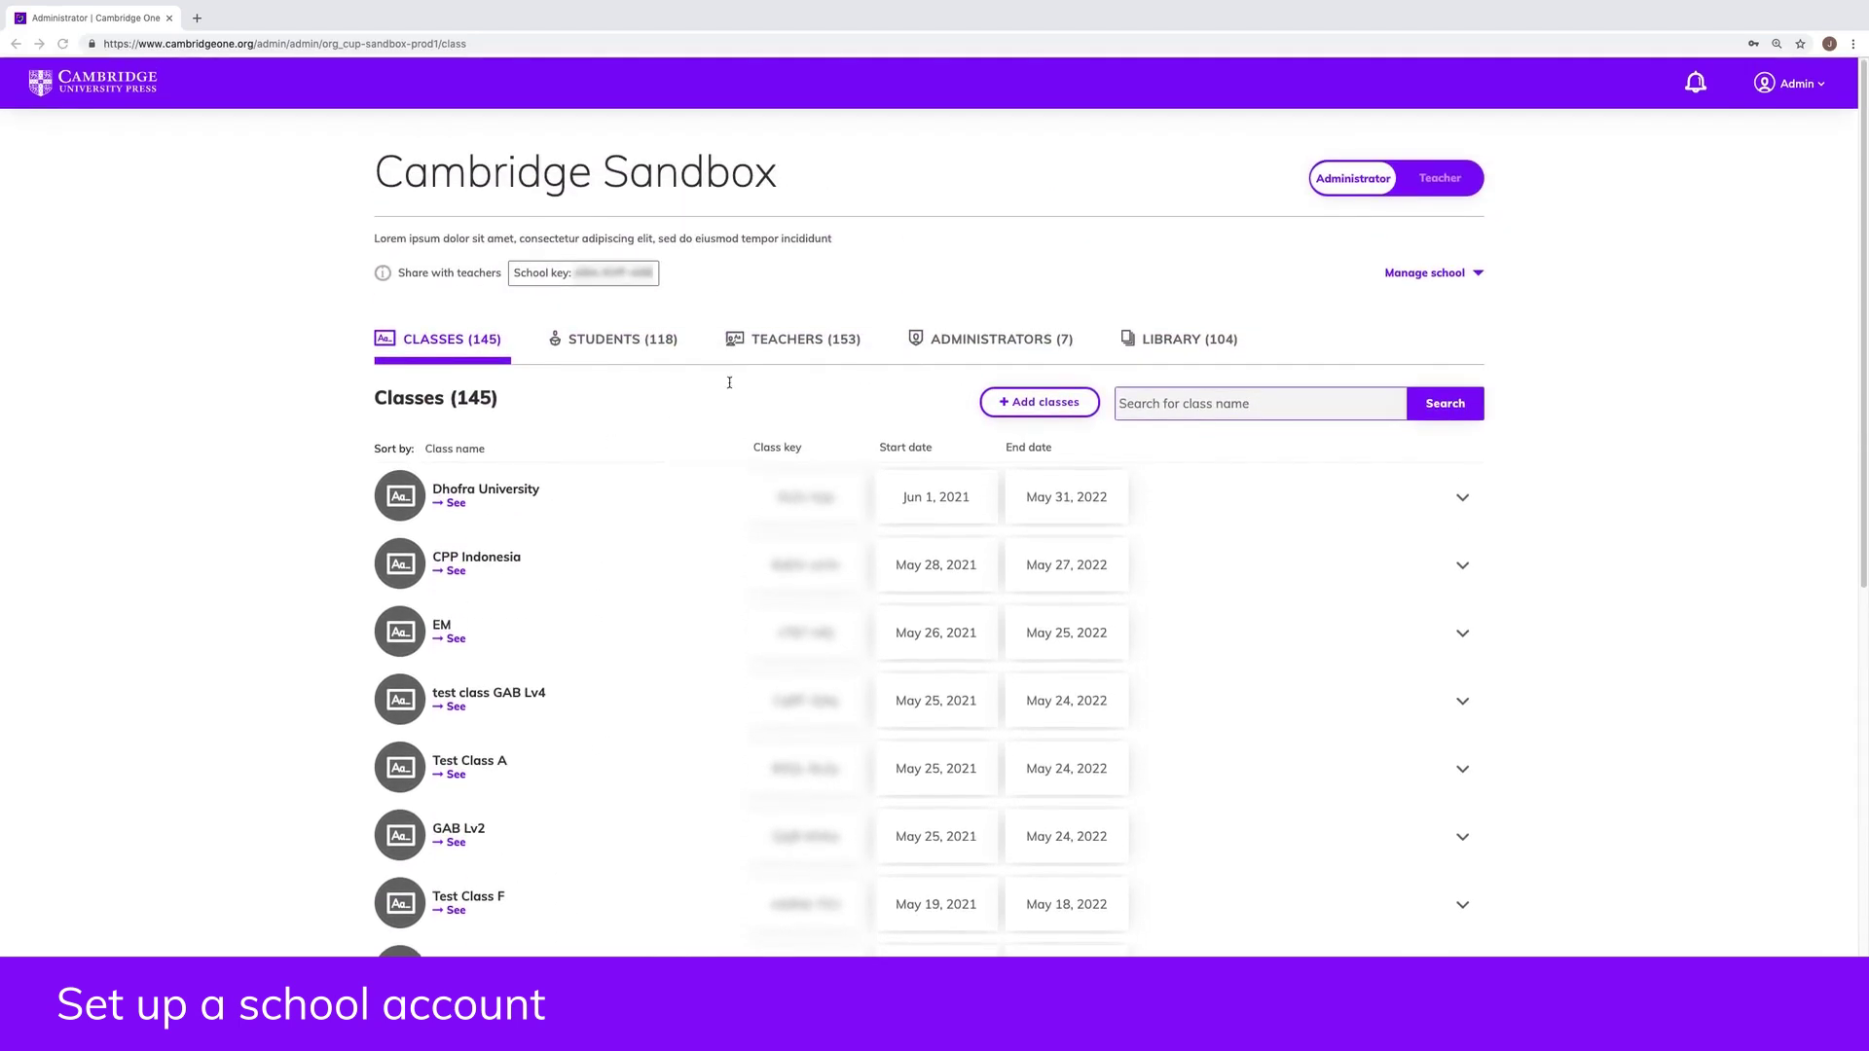
{"action": "left_click", "coordinate": [957, 340]}
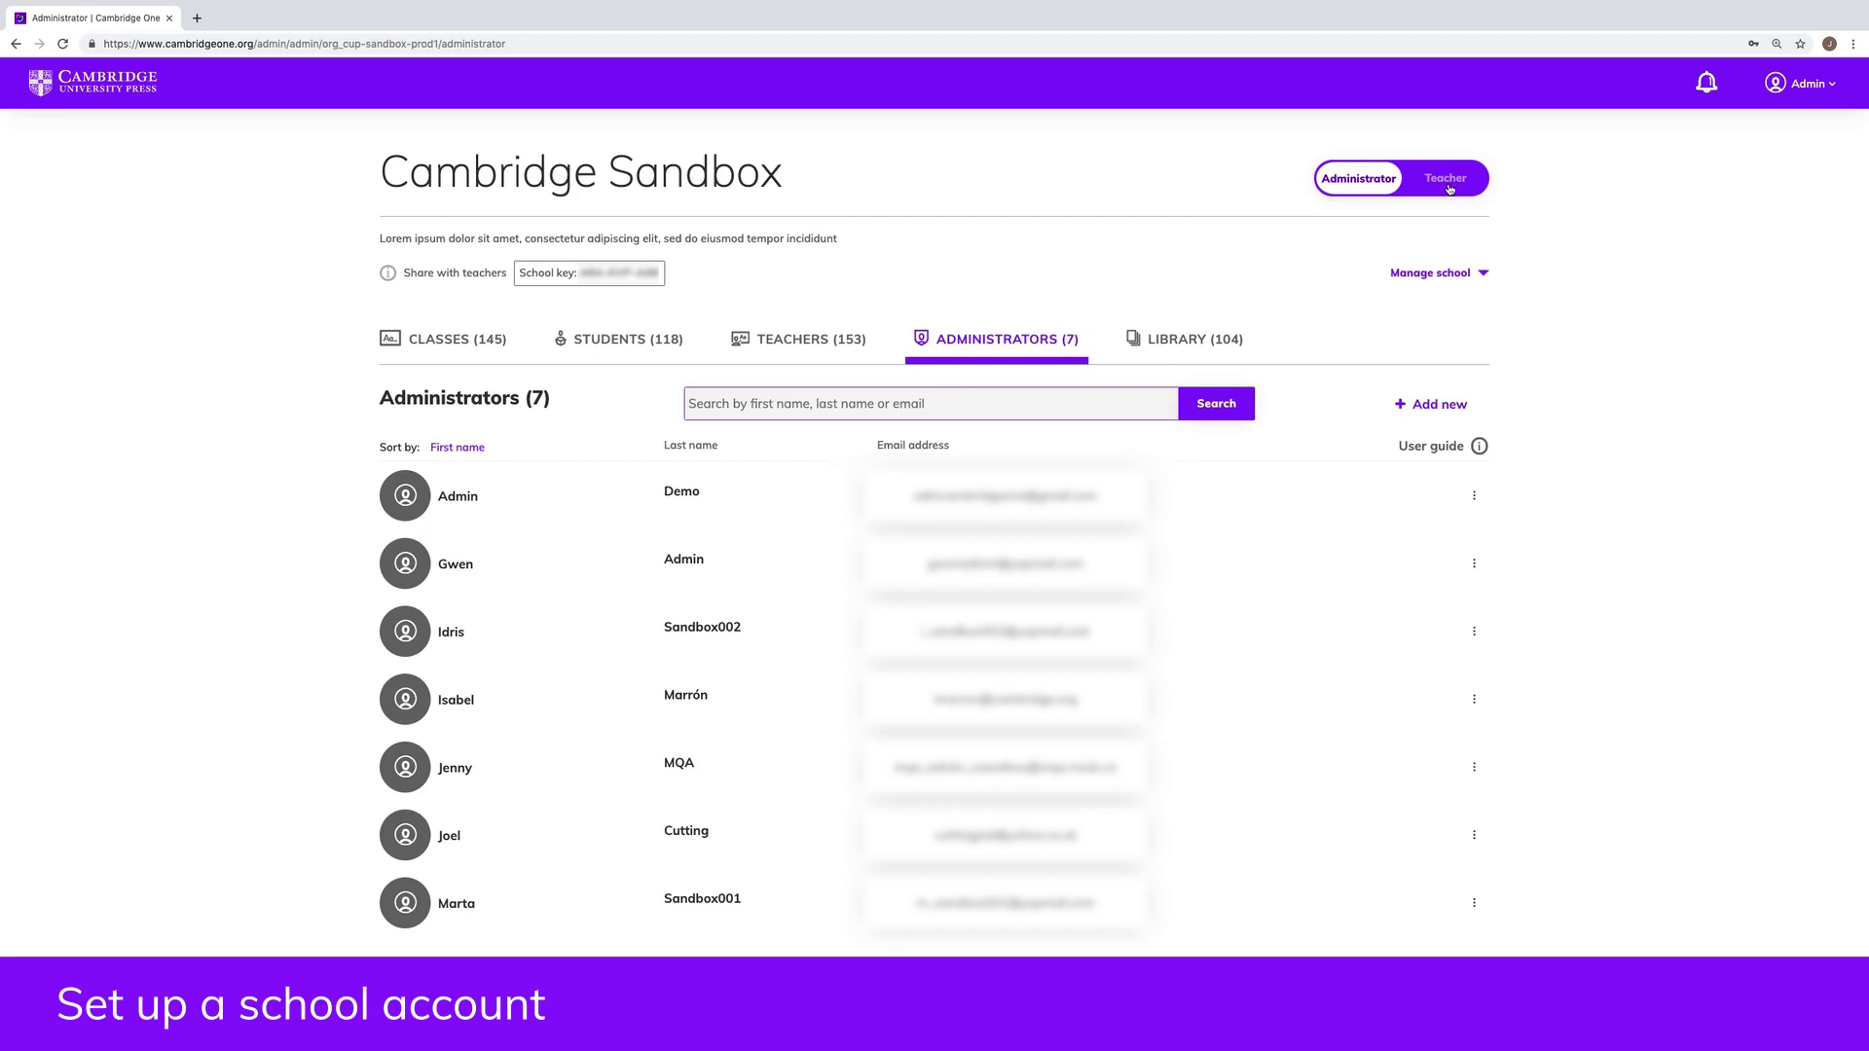
Step: Switch to the Teacher dashboard and expand then collapse the Teacher support courses
{"action": "left_click", "coordinate": [1450, 187]}
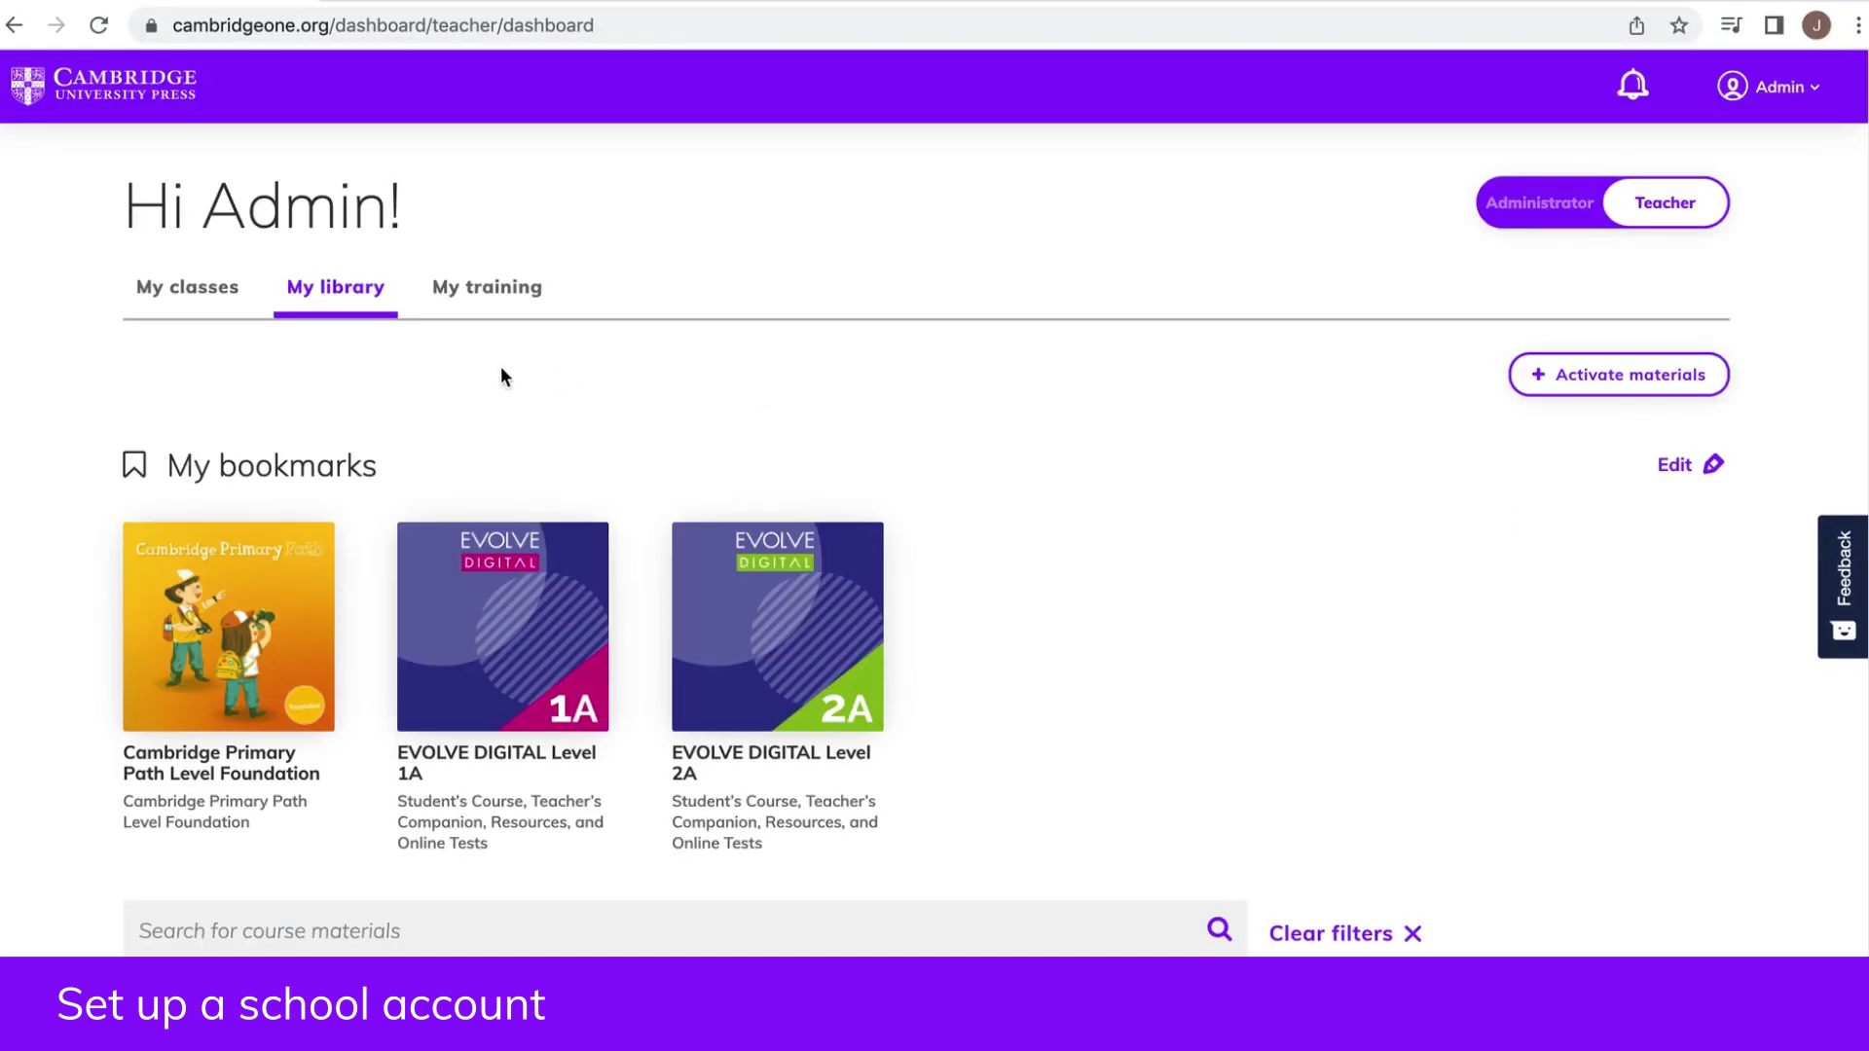
{"action": "scroll", "coordinate": [981, 686], "scroll_direction": "down", "scroll_amount": 8}
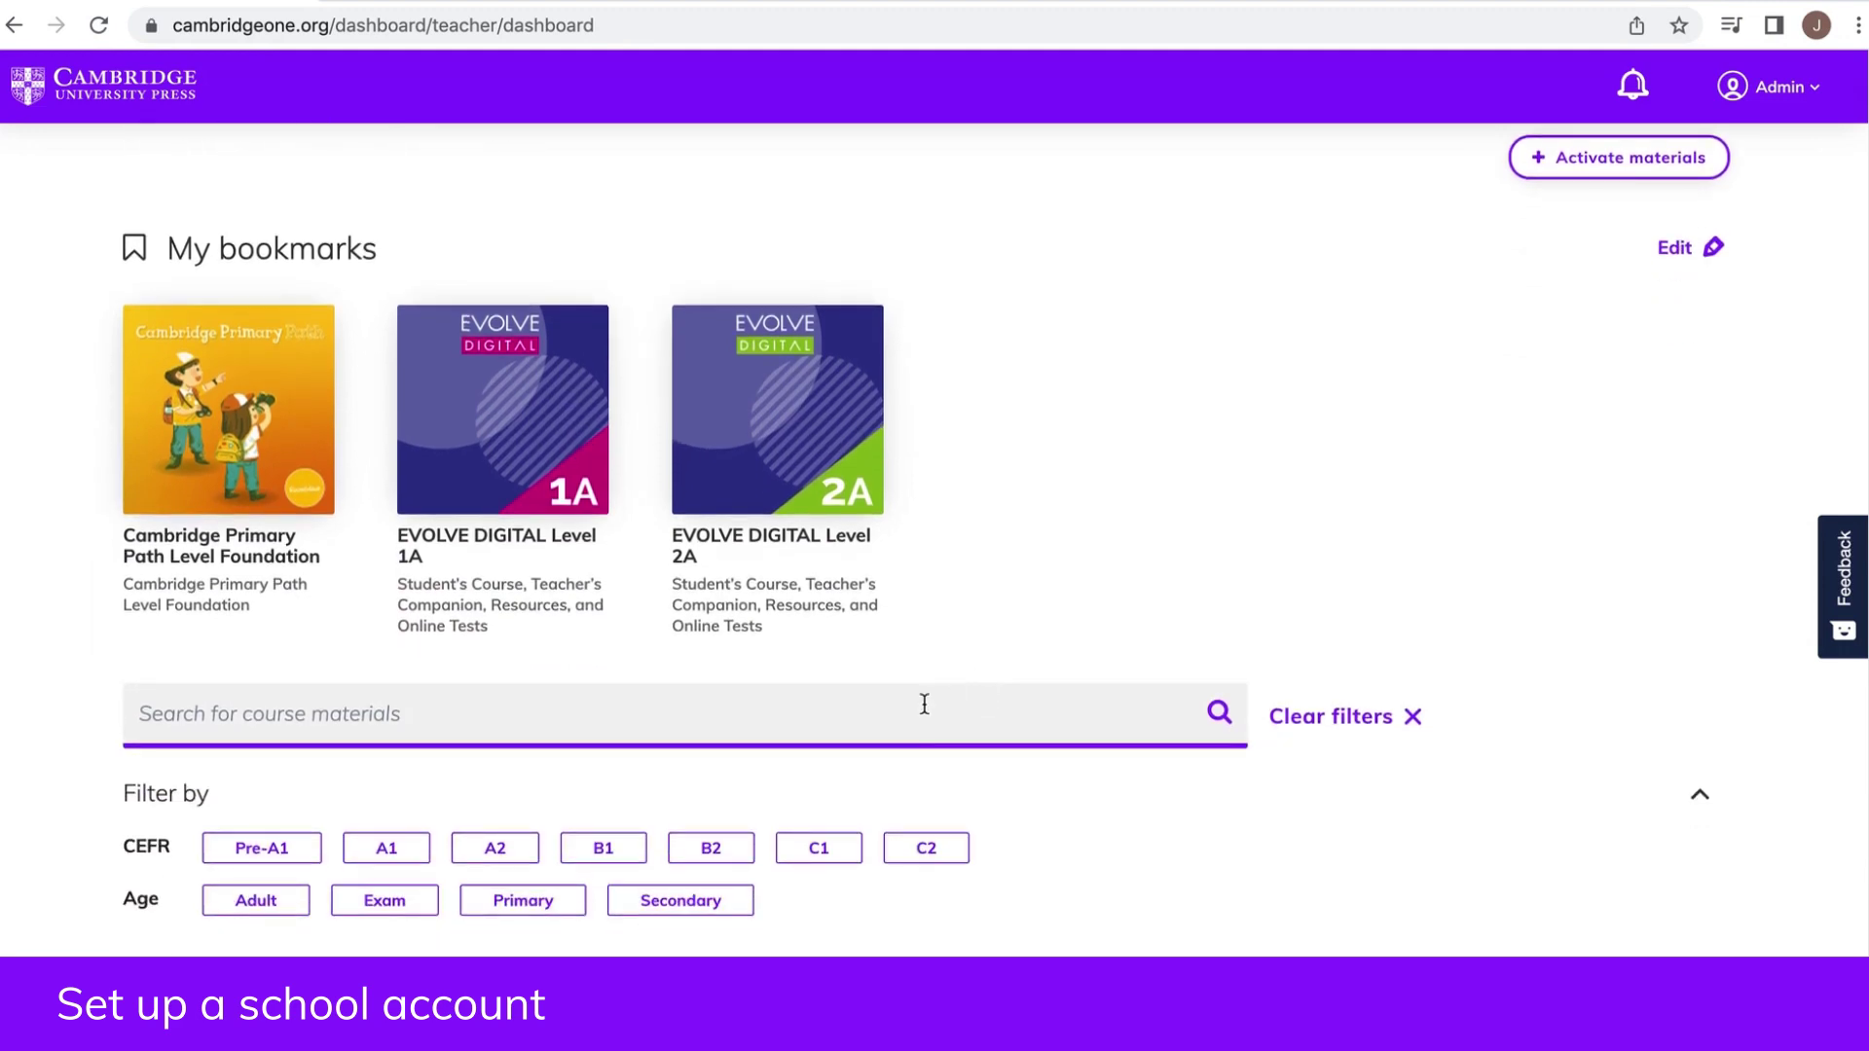
{"action": "left_click", "coordinate": [313, 416]}
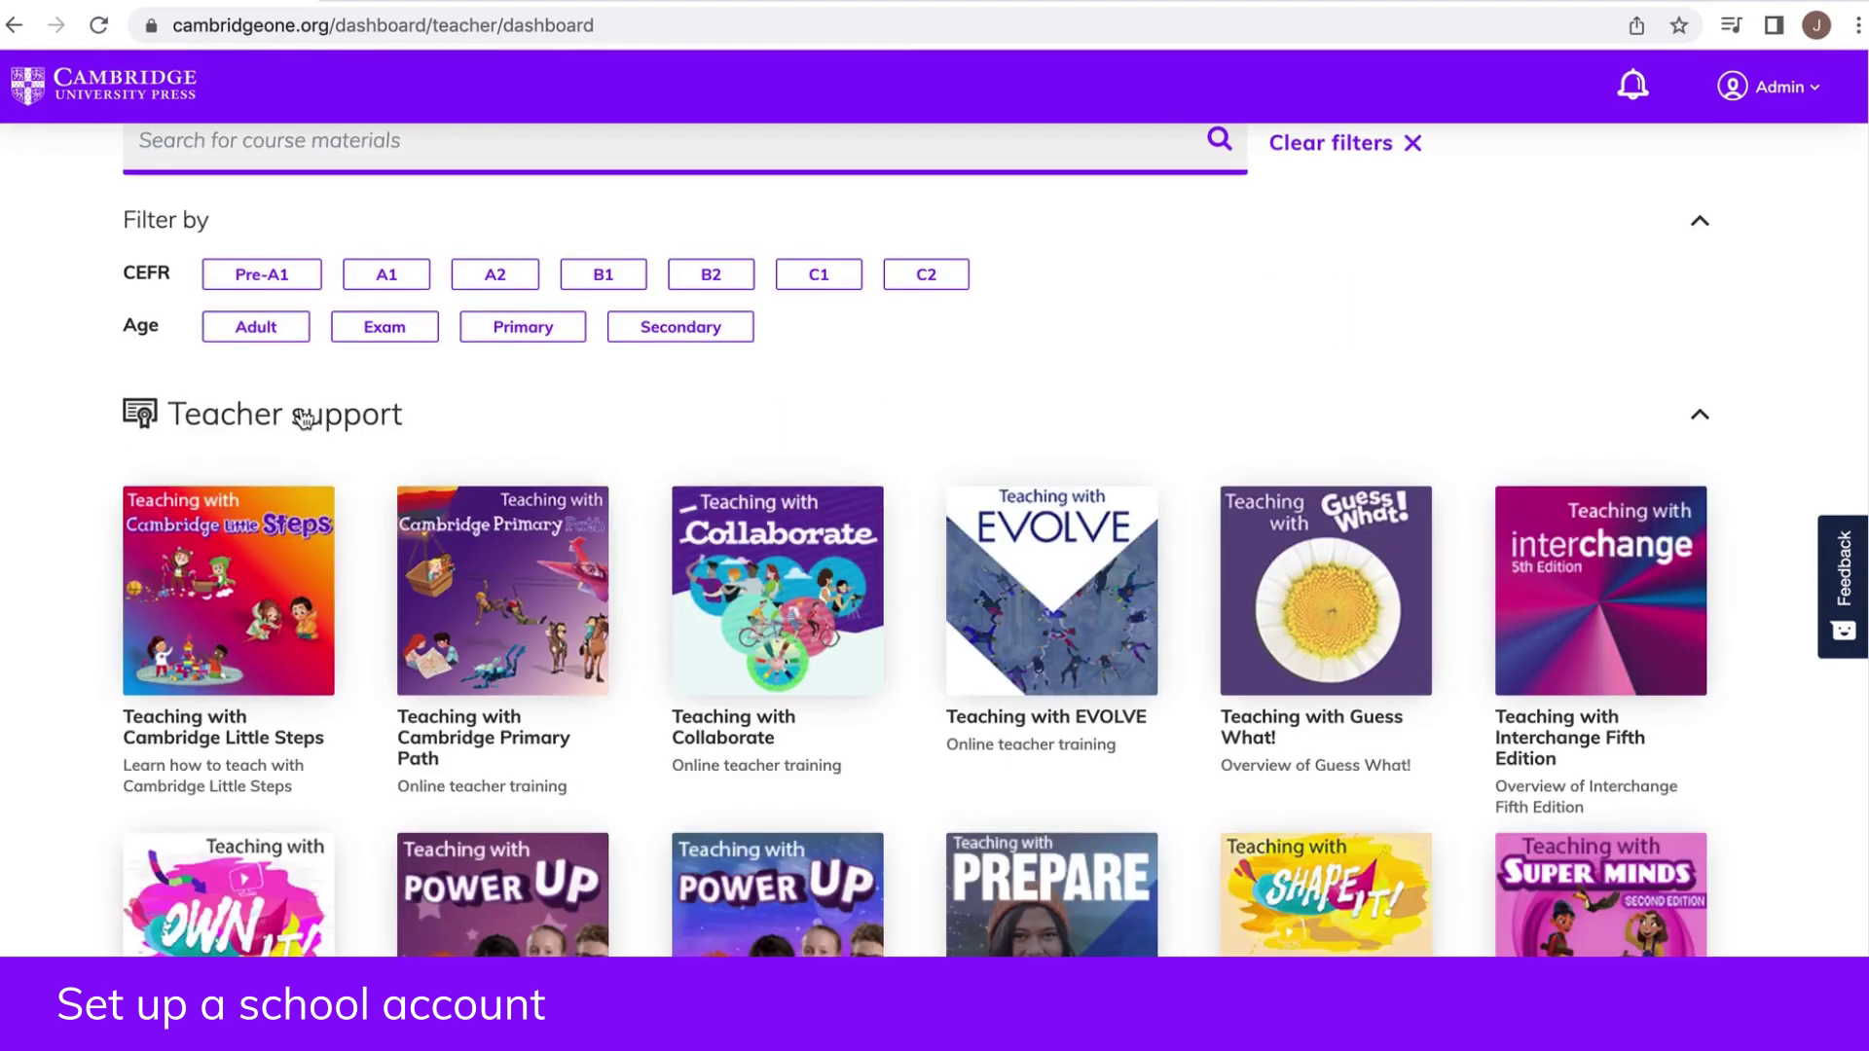
{"action": "left_click", "coordinate": [313, 416]}
Step: Scroll through the Course materials on the teacher dashboard
{"action": "scroll", "coordinate": [555, 535], "scroll_direction": "down", "scroll_amount": 1}
{"action": "scroll", "coordinate": [557, 545], "scroll_direction": "down", "scroll_amount": 2}
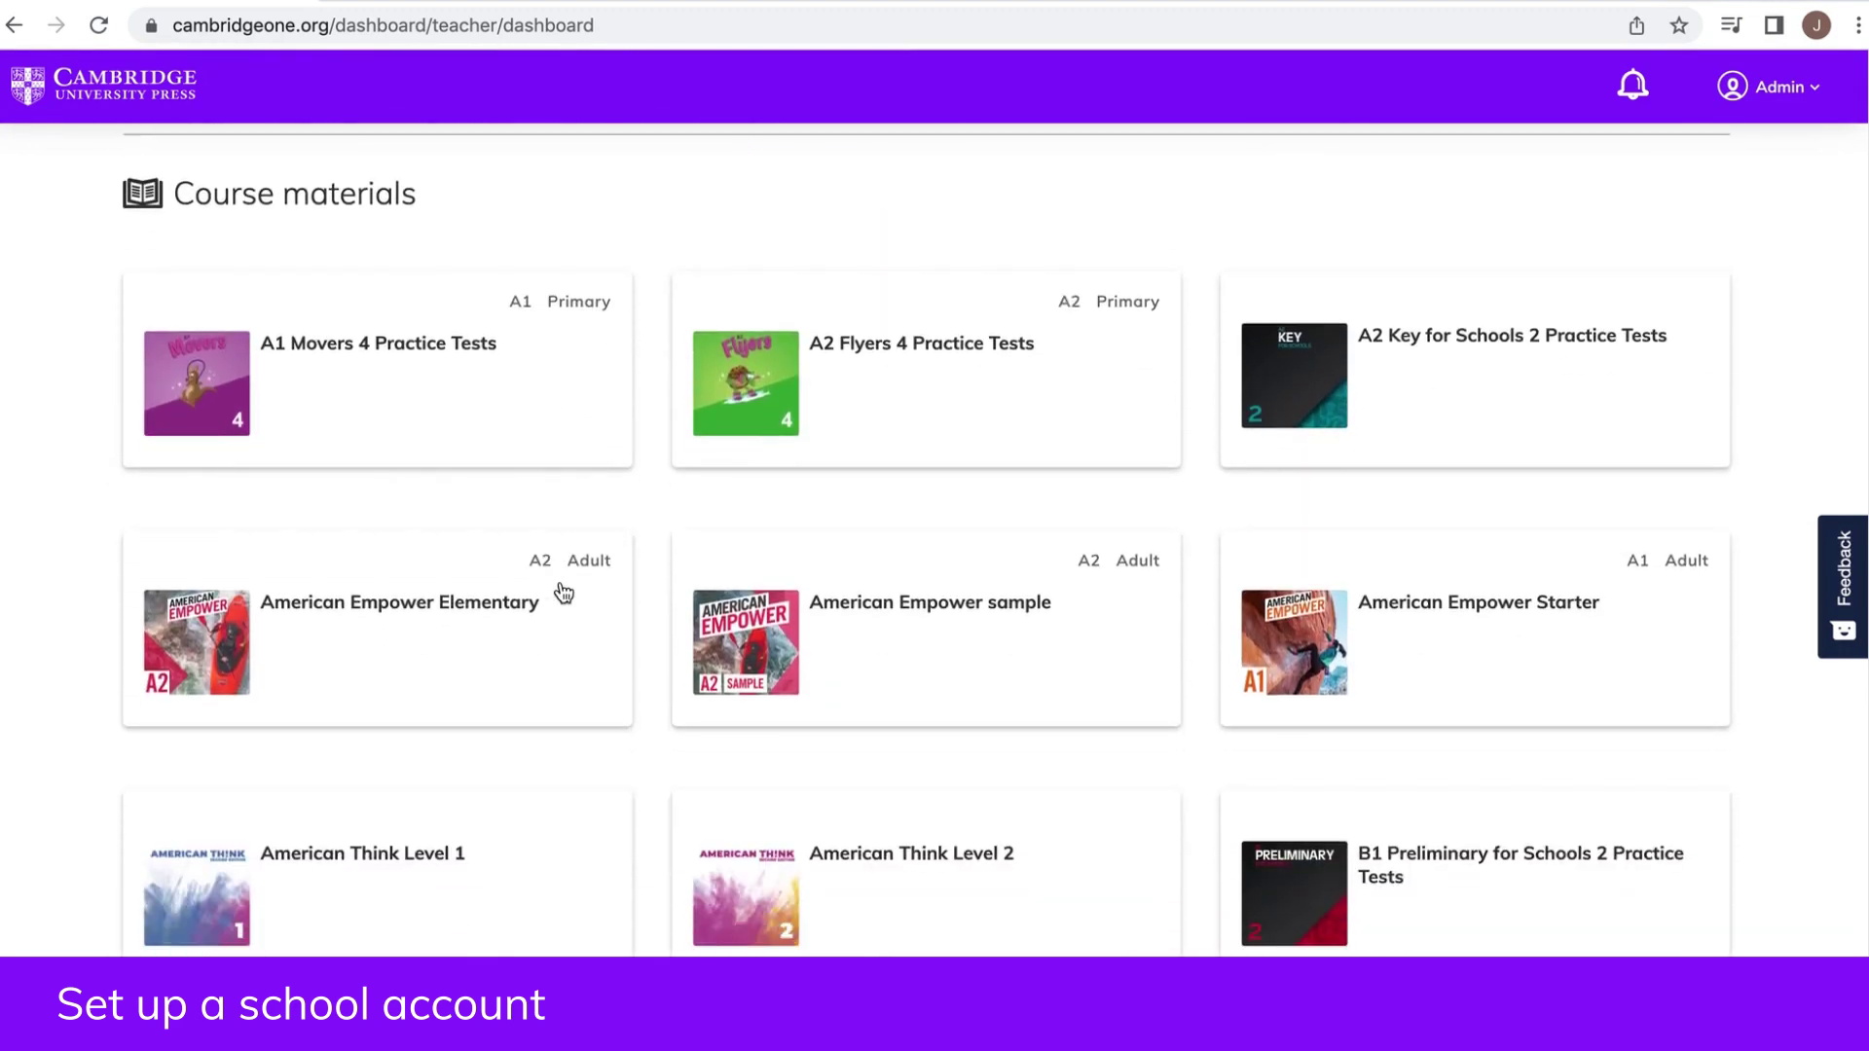
{"action": "scroll", "coordinate": [560, 589], "scroll_direction": "up", "scroll_amount": 8}
{"action": "scroll", "coordinate": [563, 591], "scroll_direction": "up", "scroll_amount": 3}
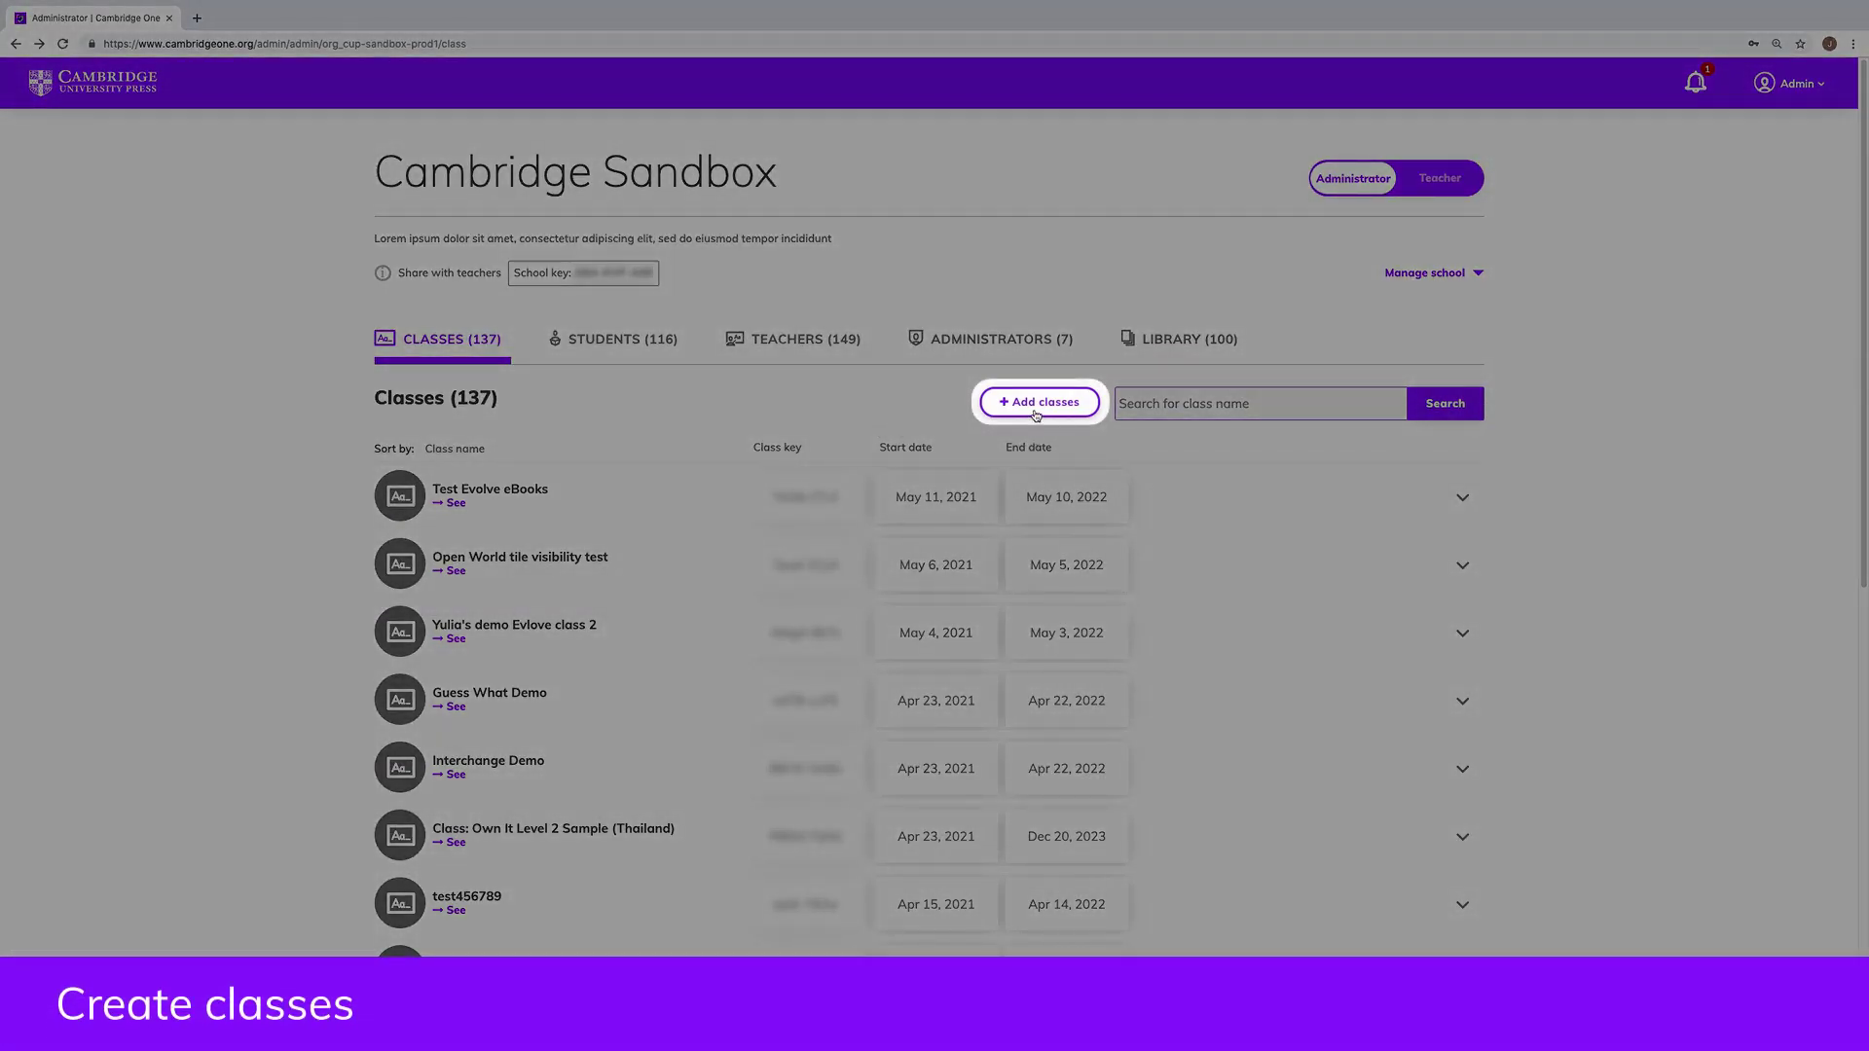
Step: Begin a new class named English Set 2 and view the CSV upload option
{"action": "left_click", "coordinate": [1040, 402]}
{"action": "type", "text": "En"}
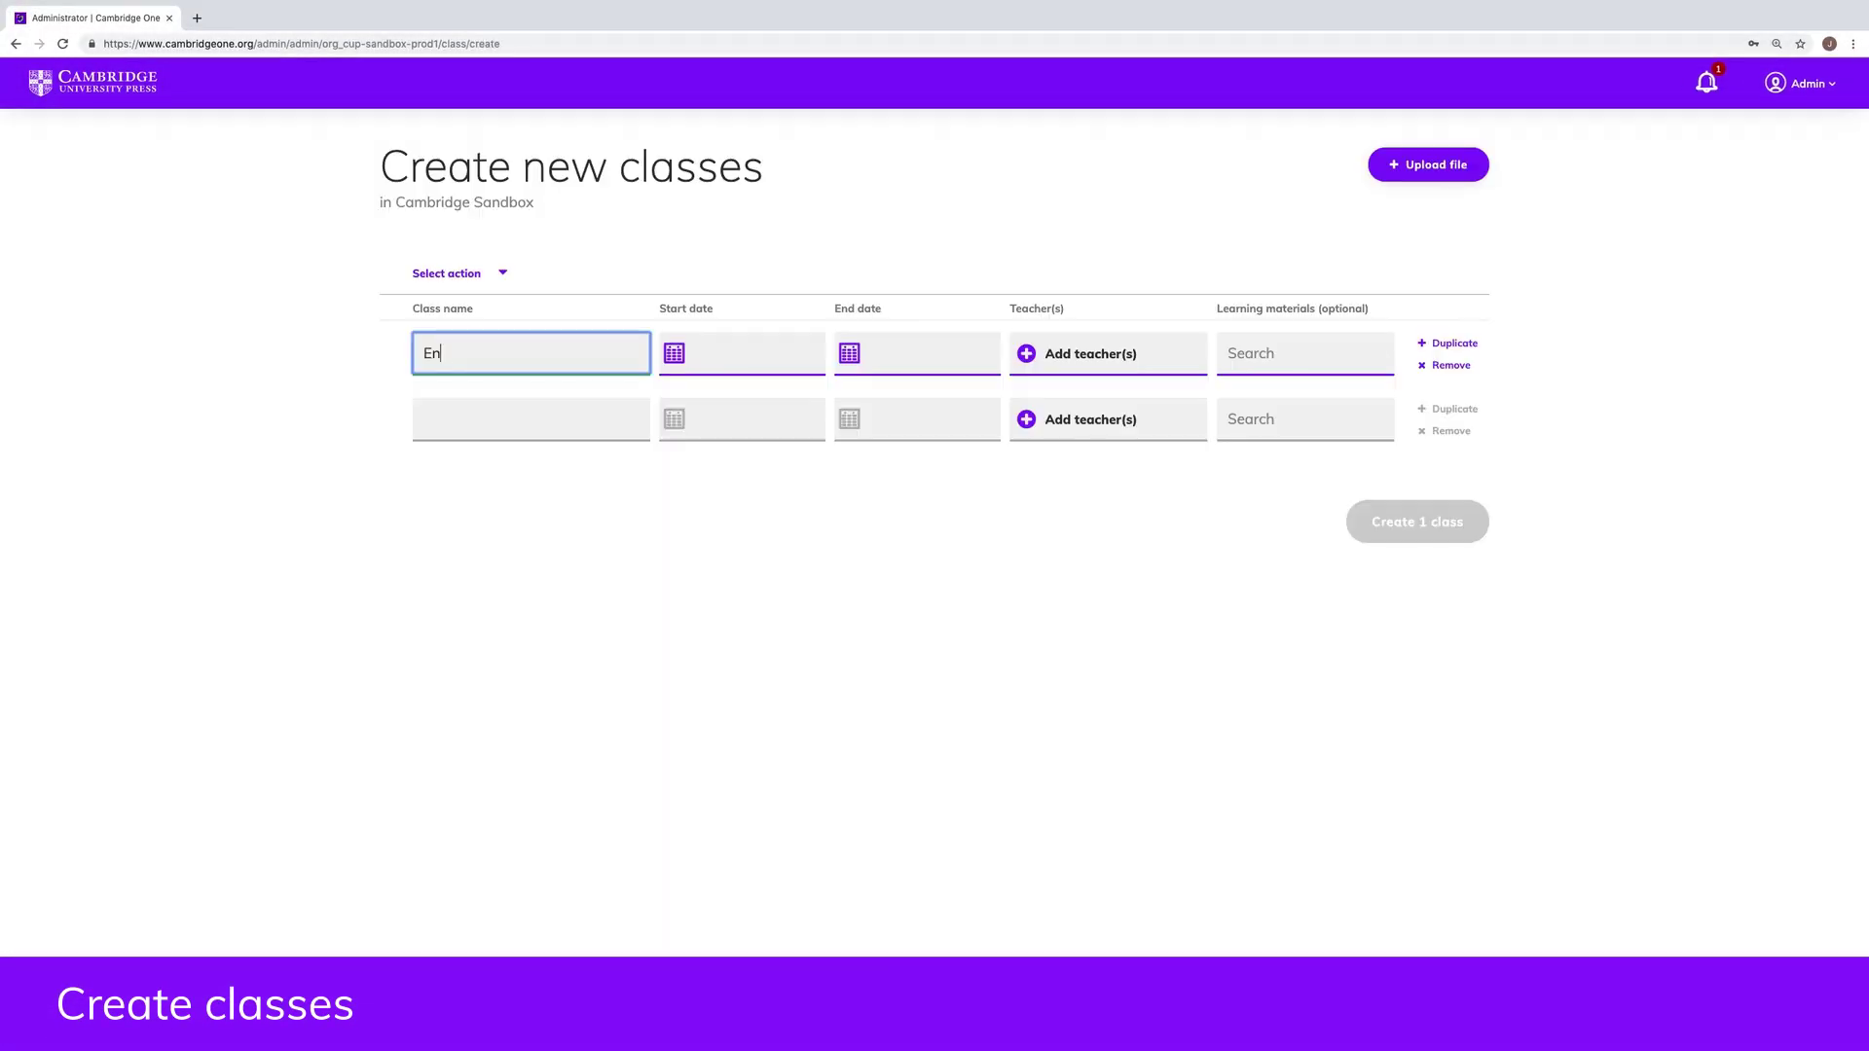
{"action": "type", "text": "glish Set 2"}
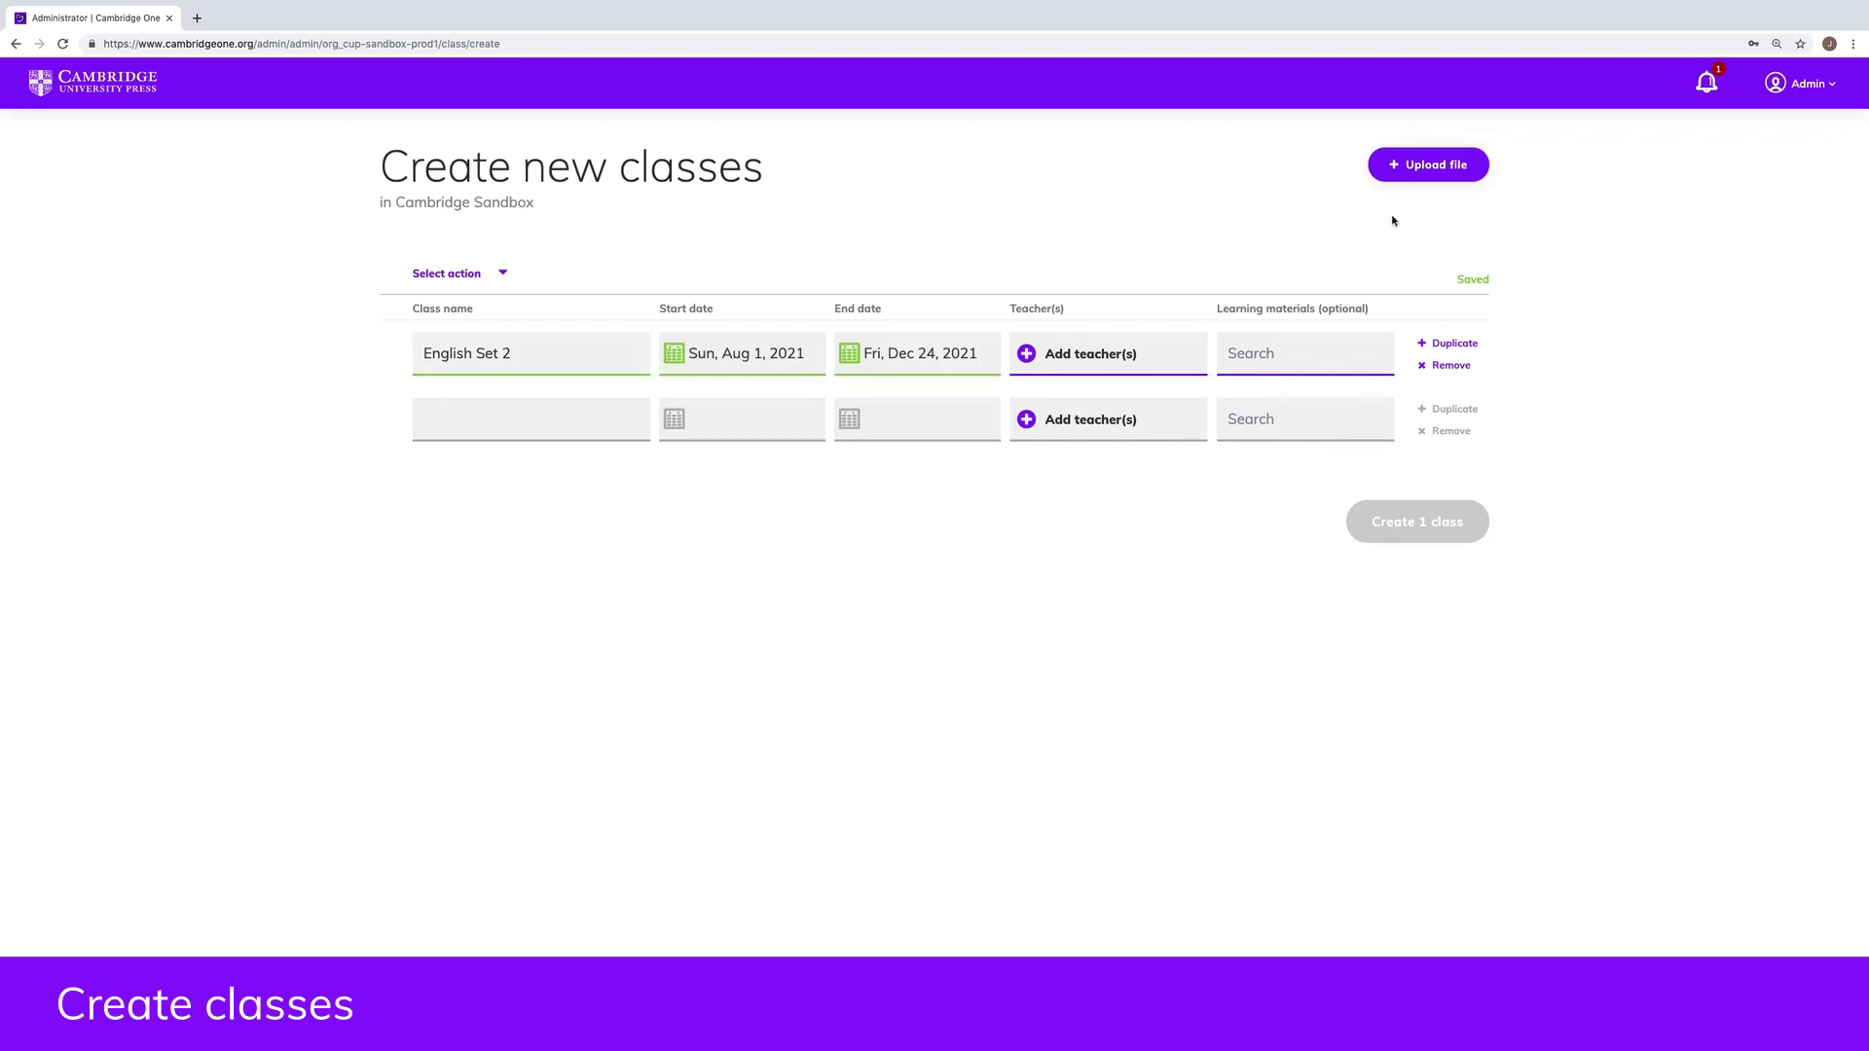
{"action": "left_click", "coordinate": [1416, 172]}
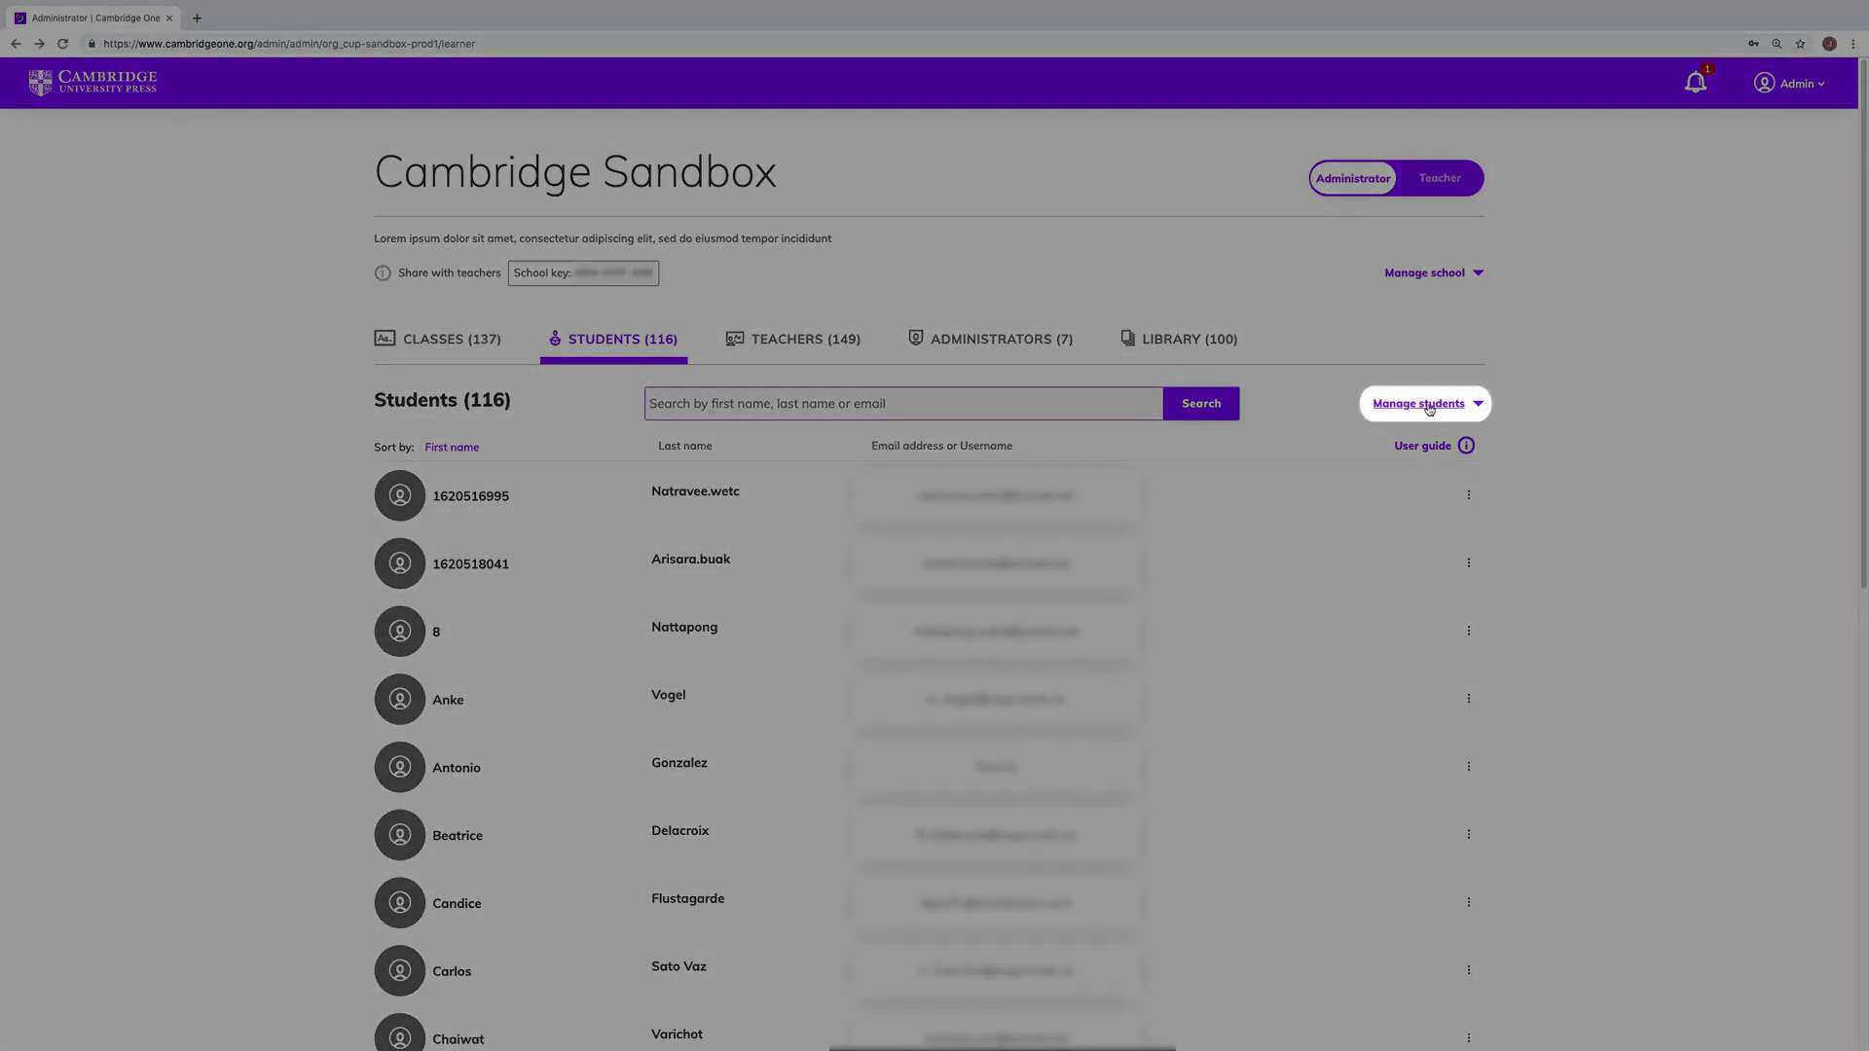
{"action": "left_click", "coordinate": [1430, 407]}
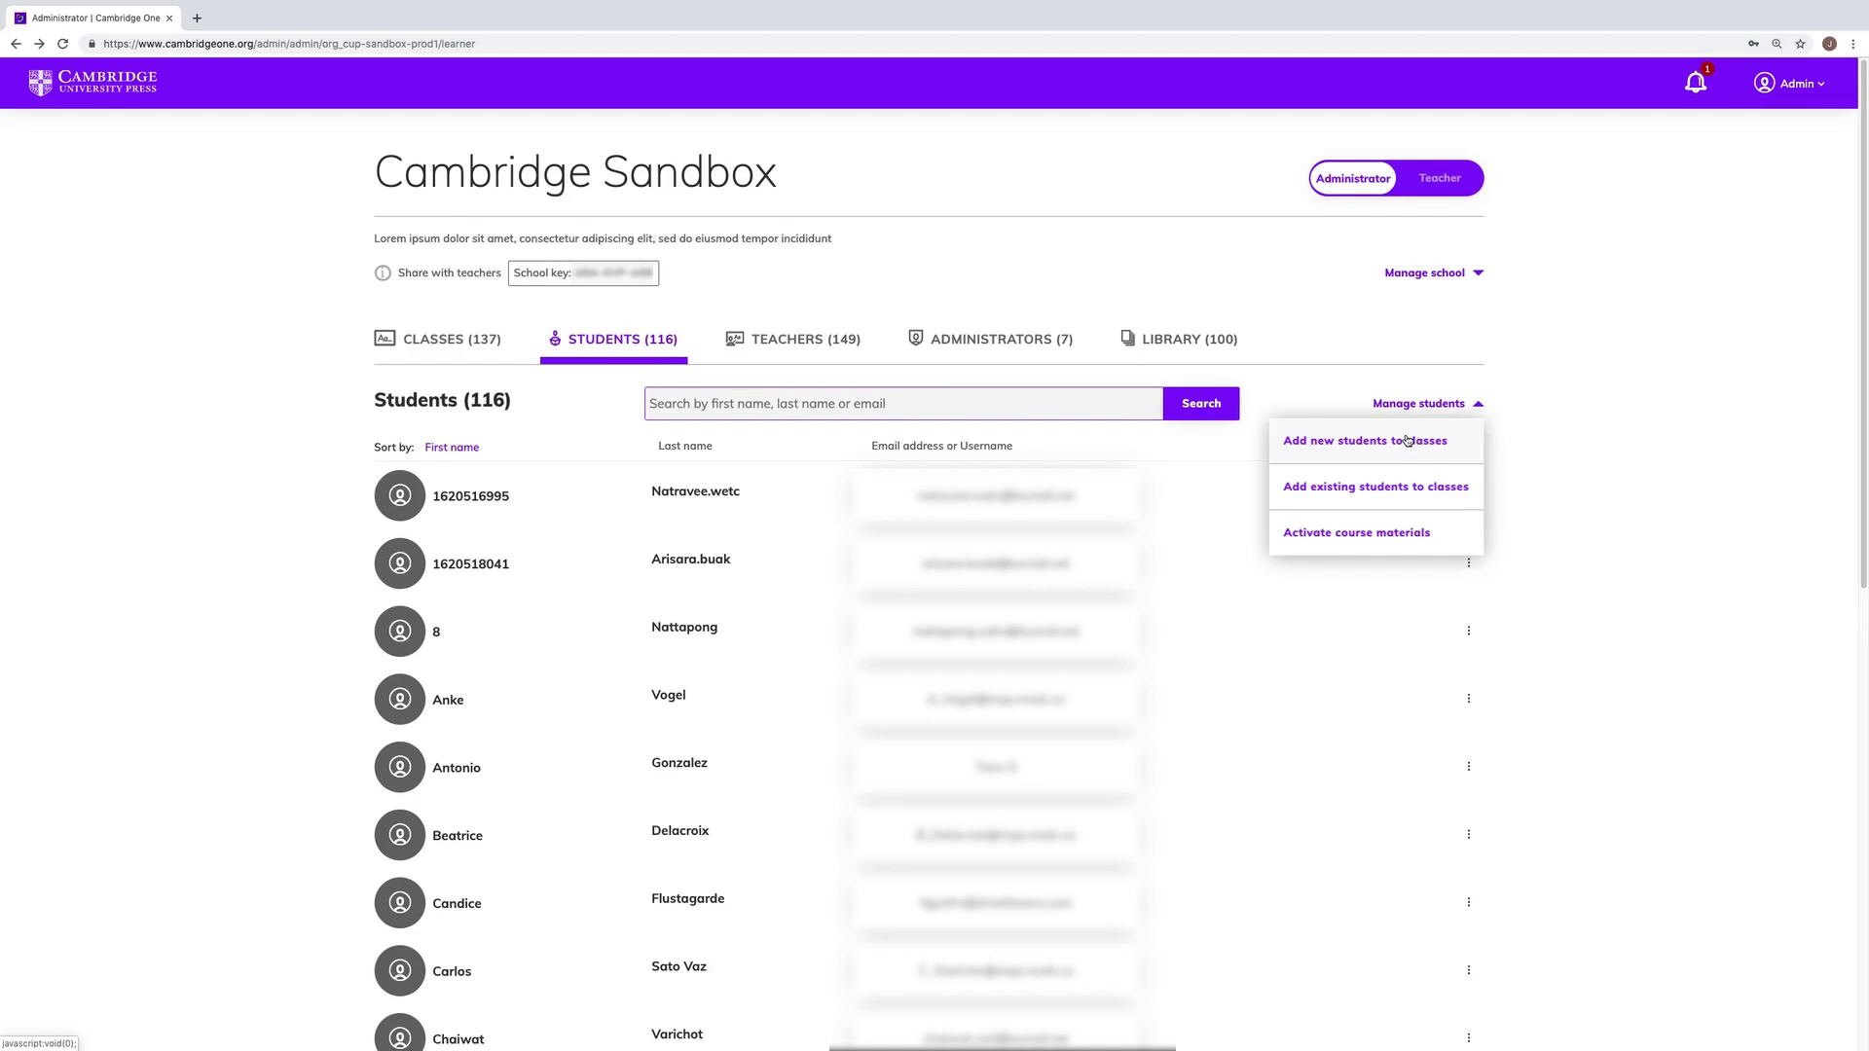
{"action": "left_click", "coordinate": [1417, 489]}
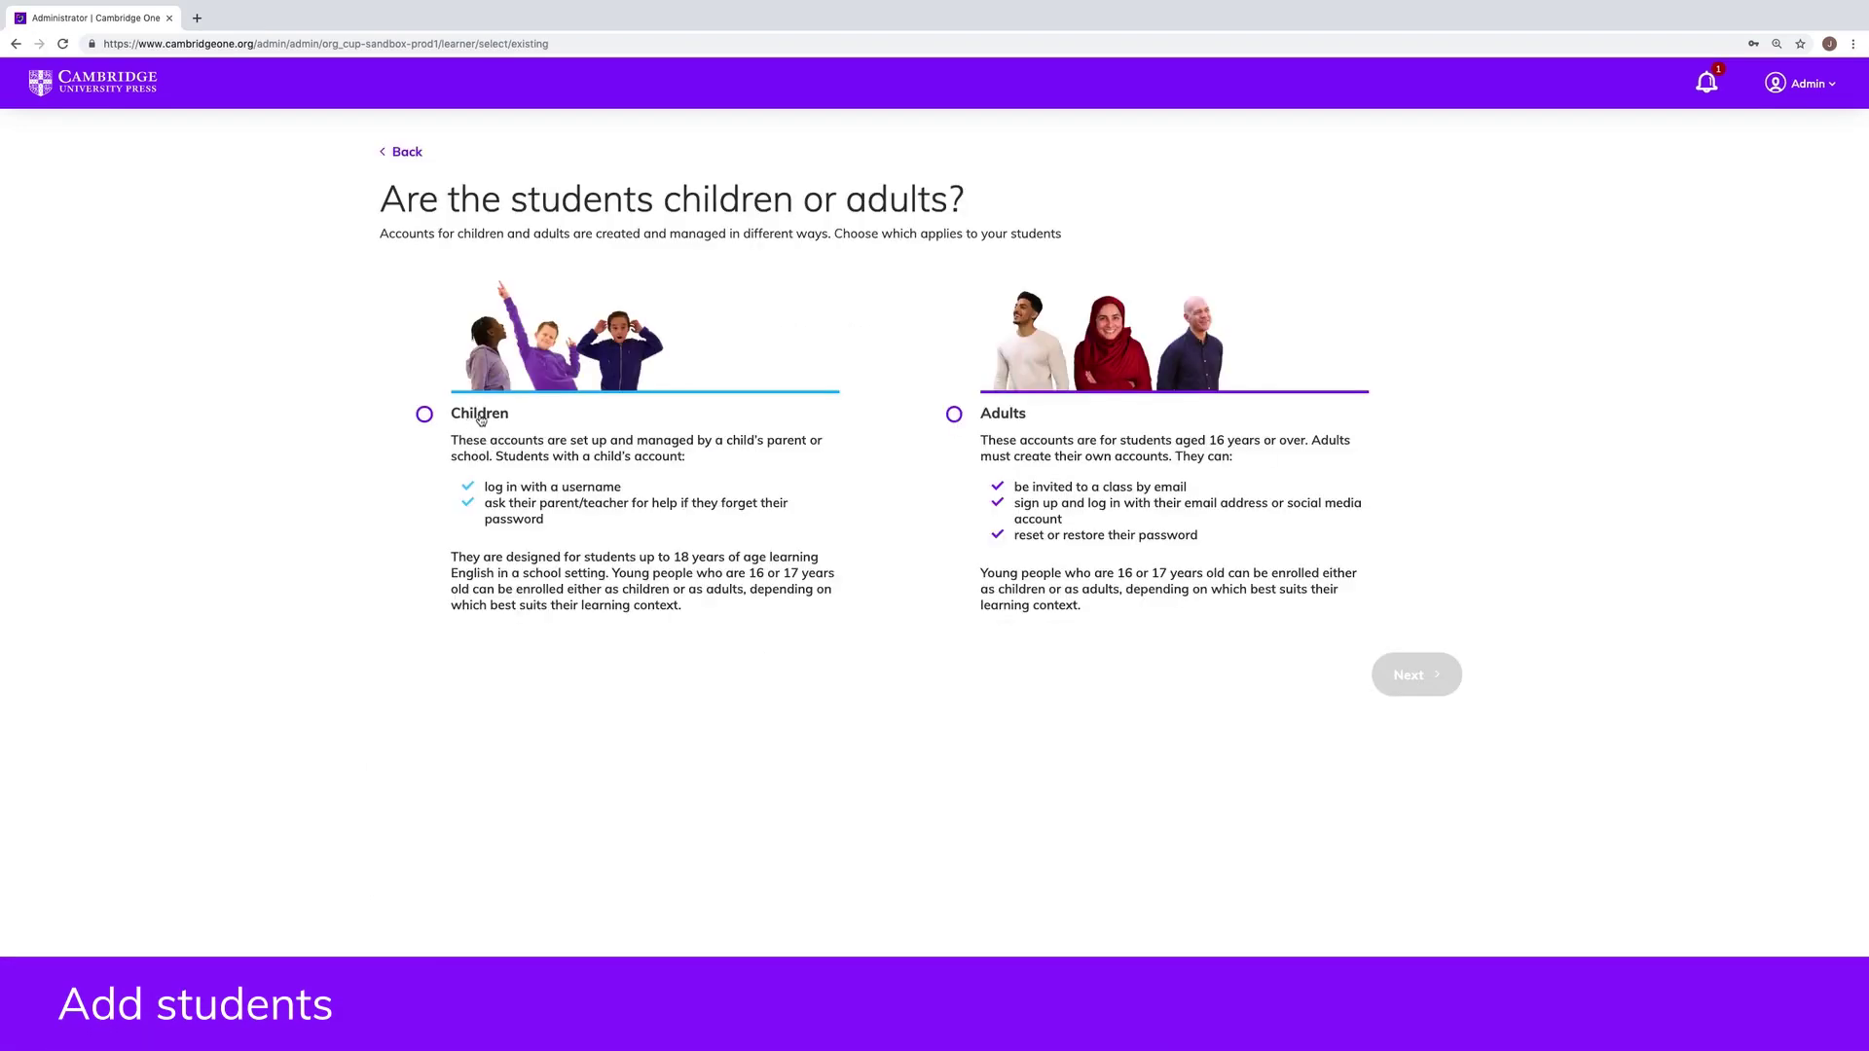
{"action": "left_click", "coordinate": [954, 417]}
{"action": "left_click", "coordinate": [1423, 668]}
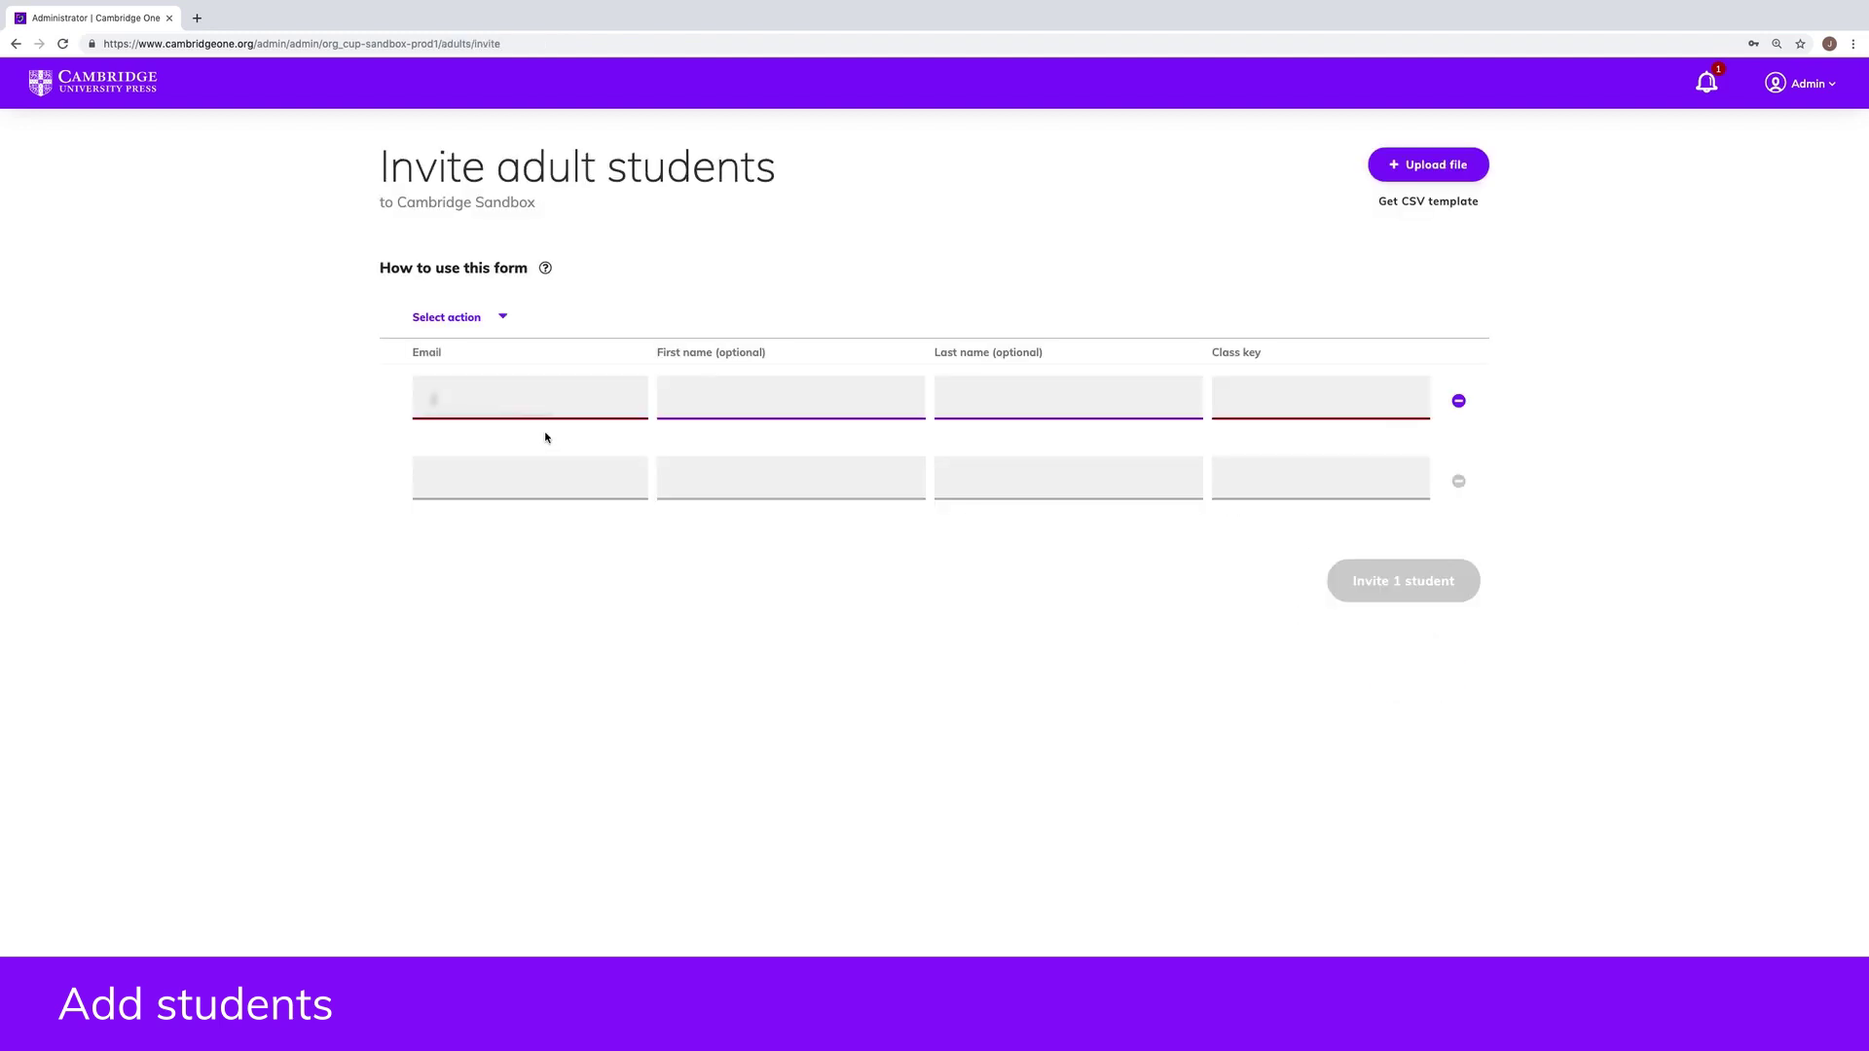
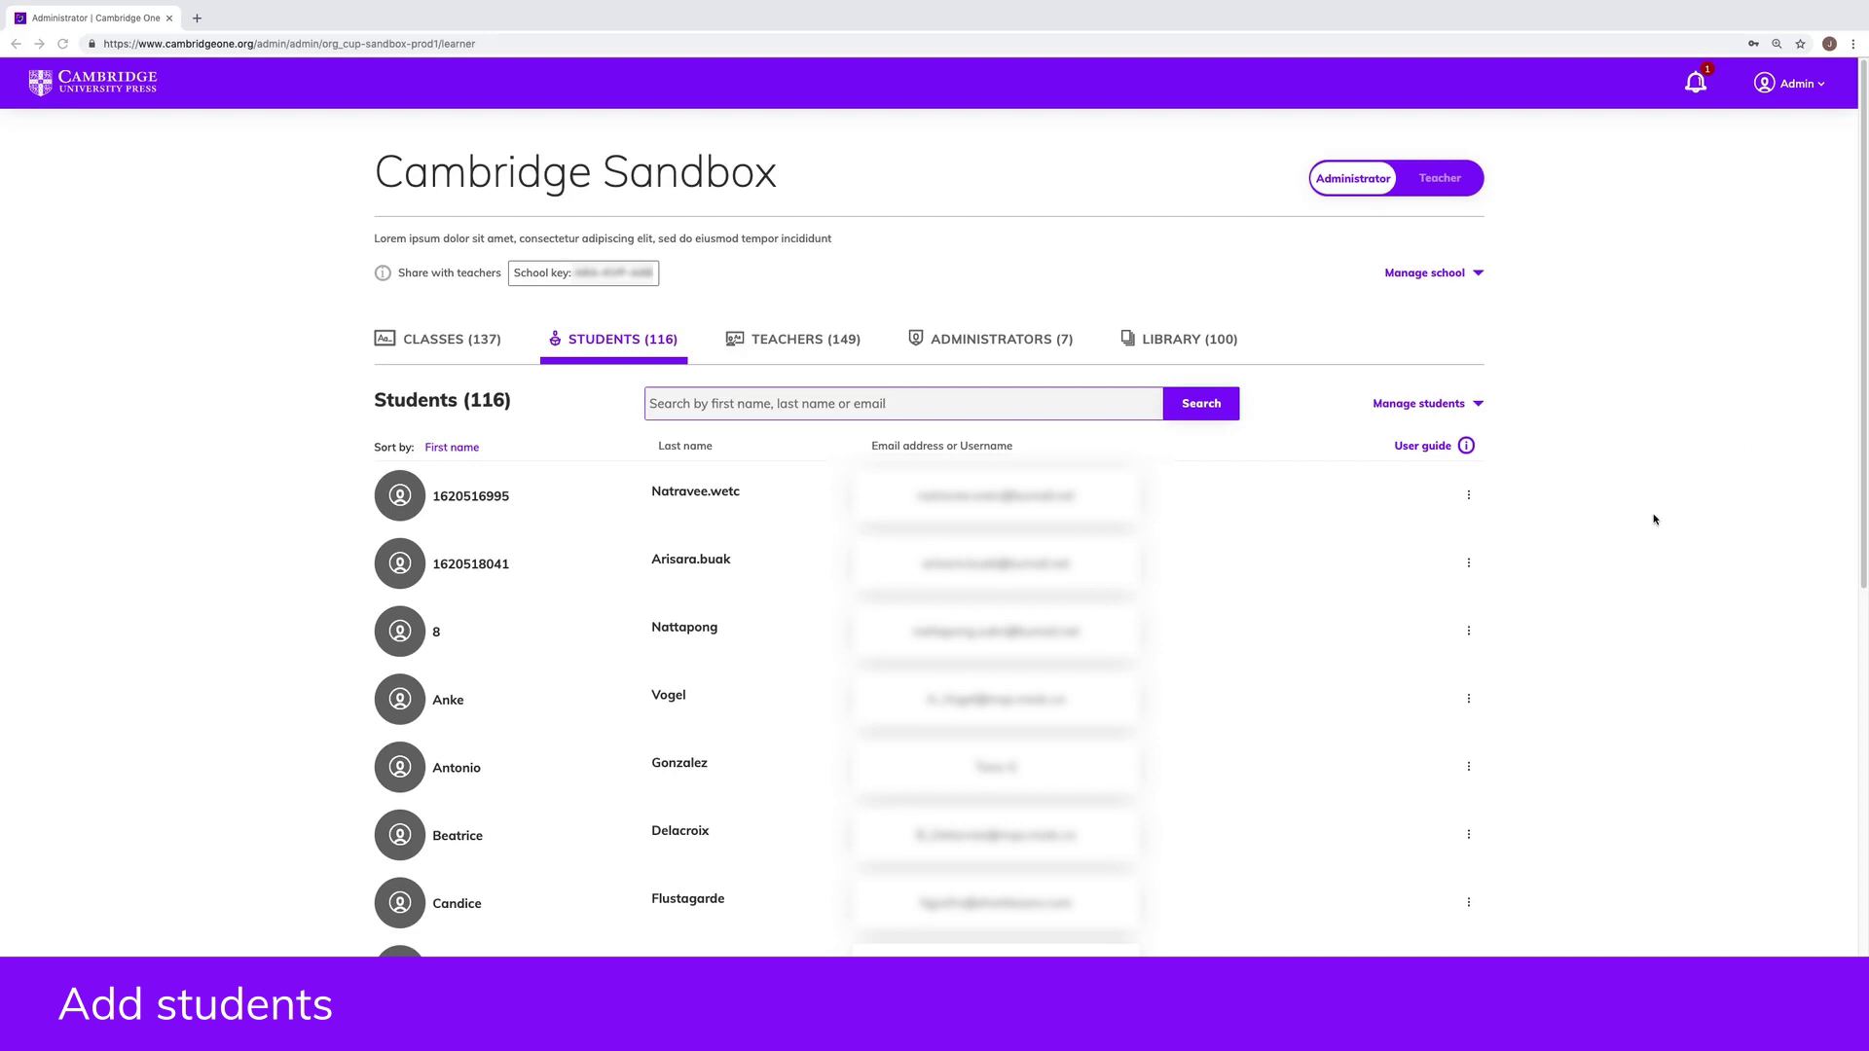
{"action": "left_click", "coordinate": [1478, 405]}
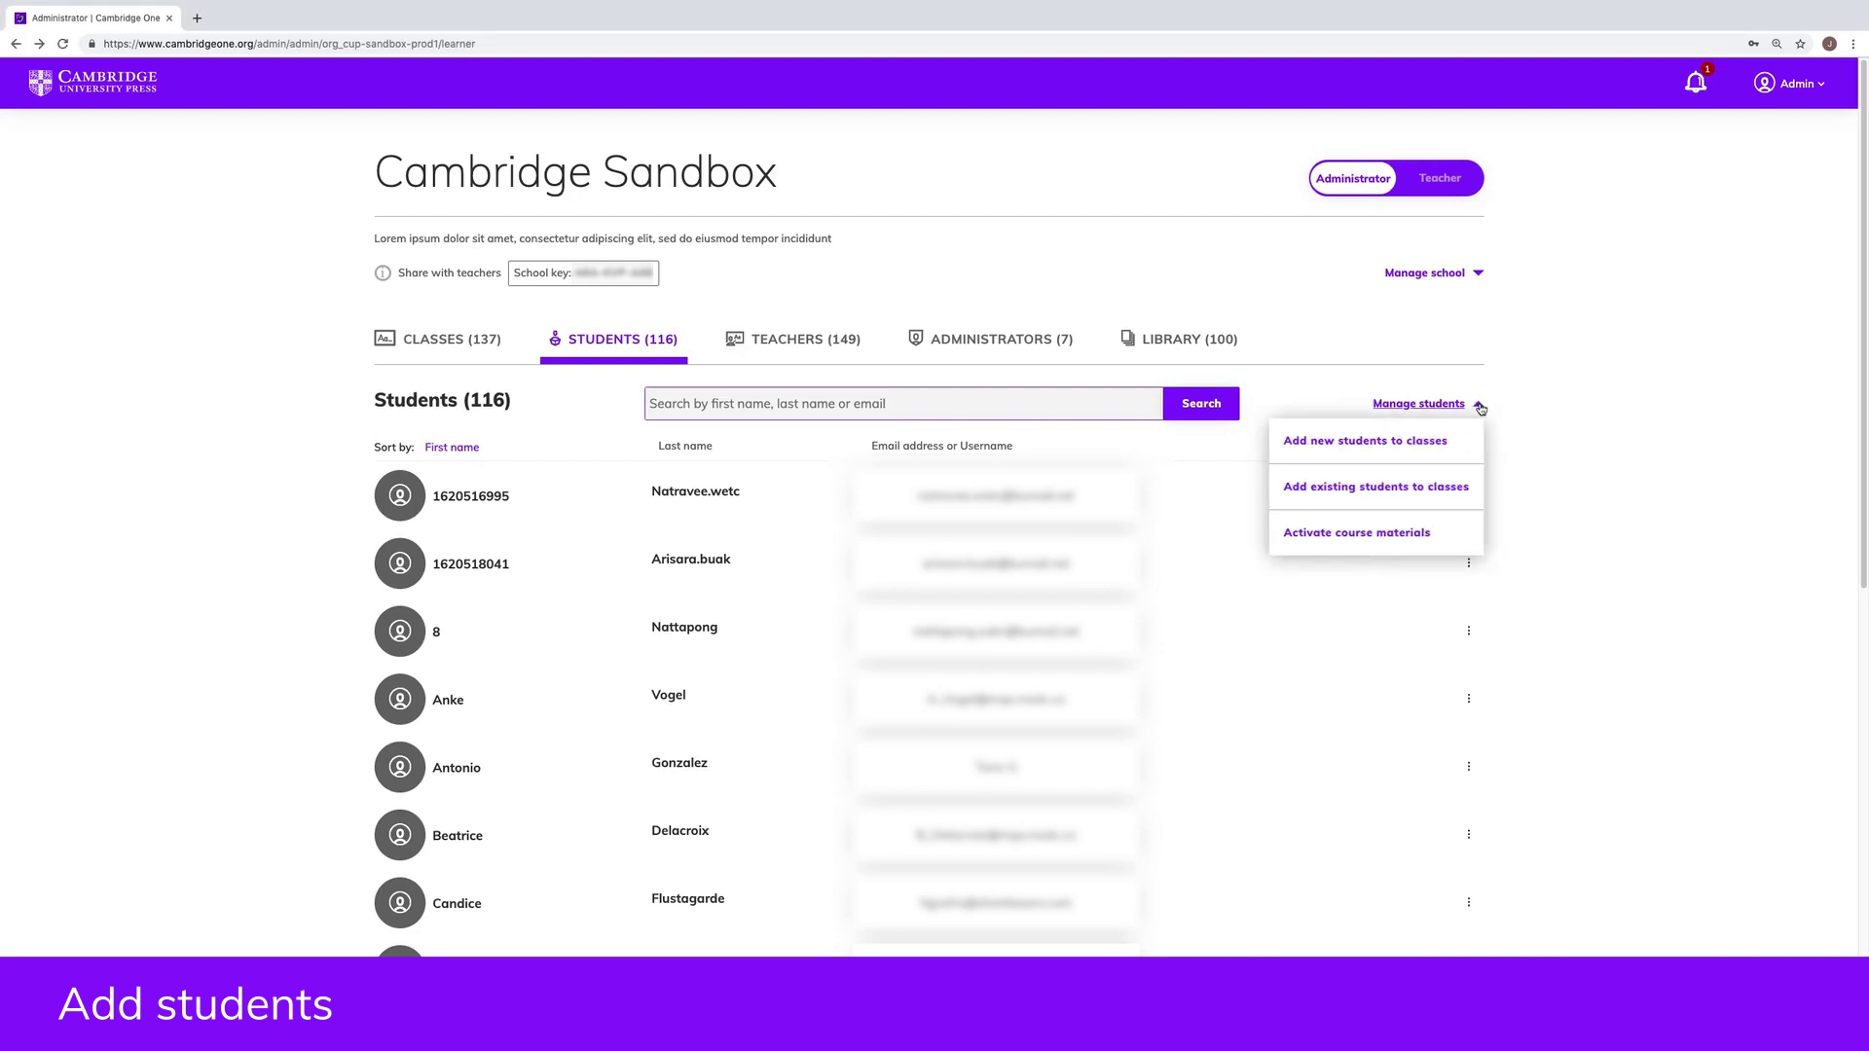
{"action": "left_click", "coordinate": [1423, 443]}
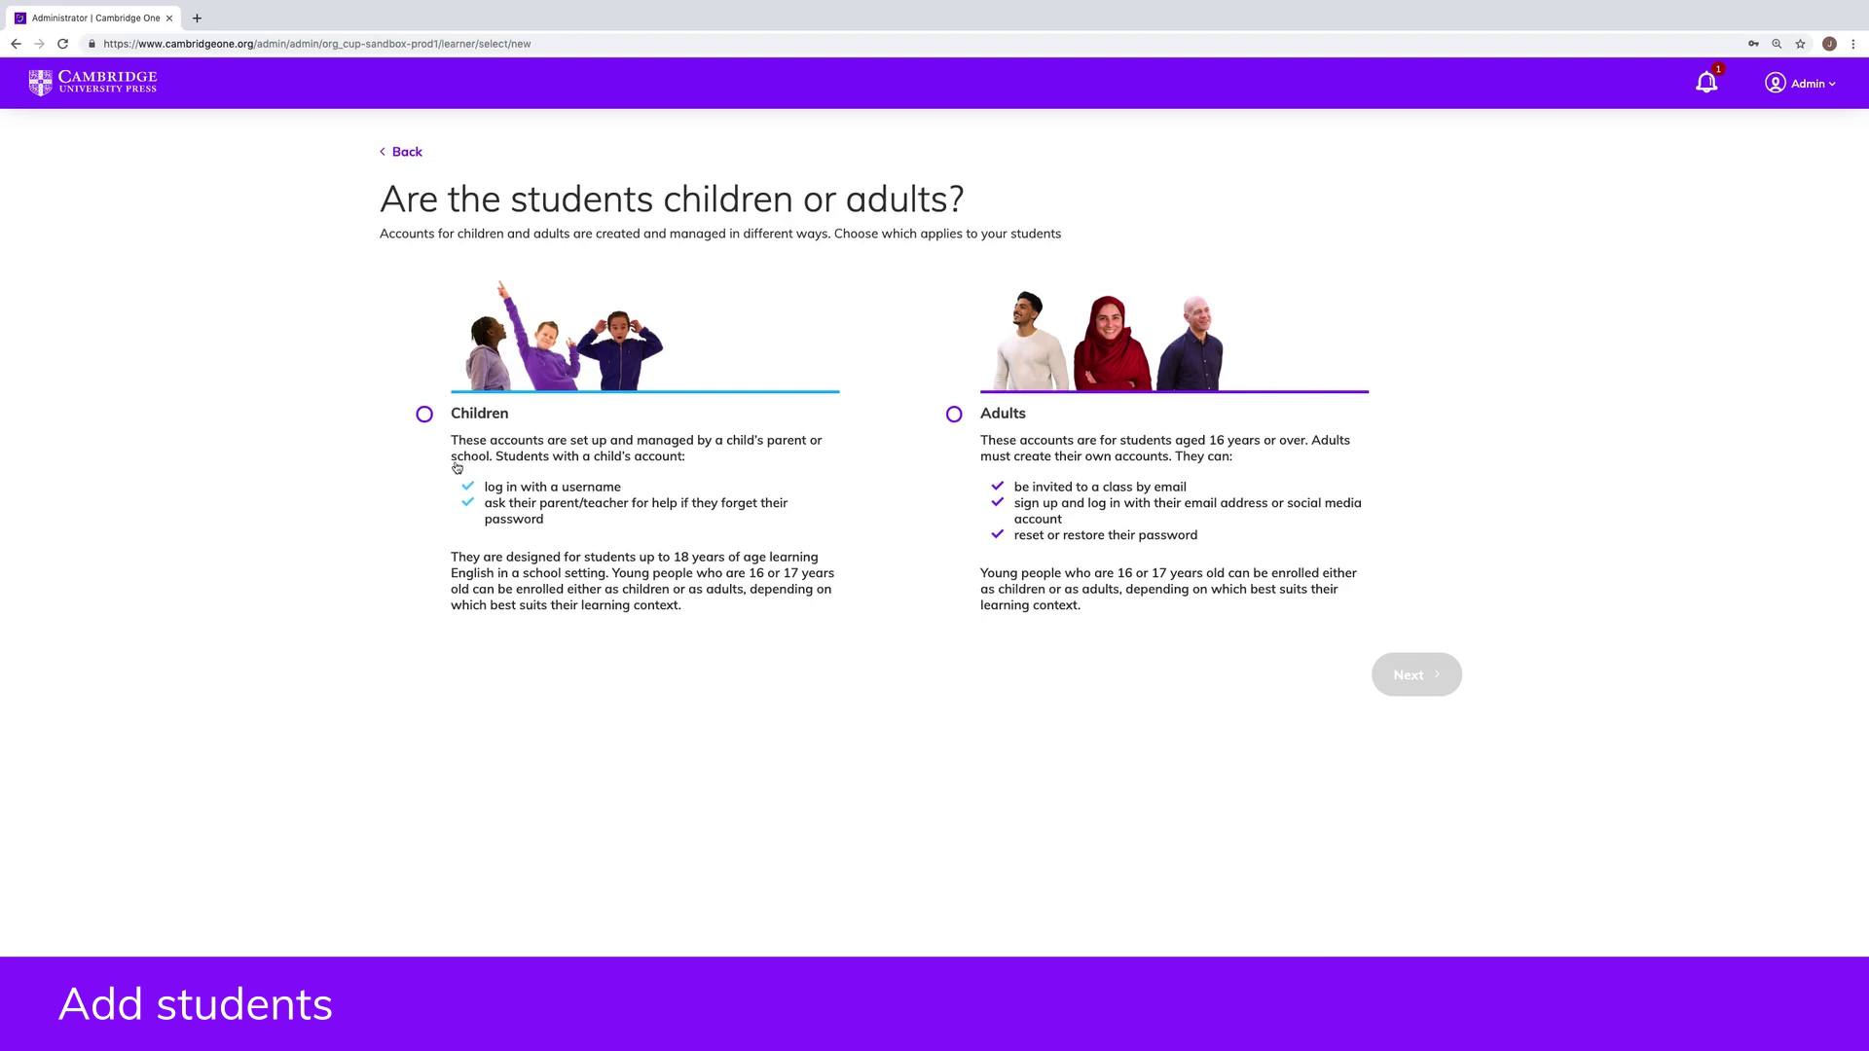
{"action": "left_click", "coordinate": [424, 414]}
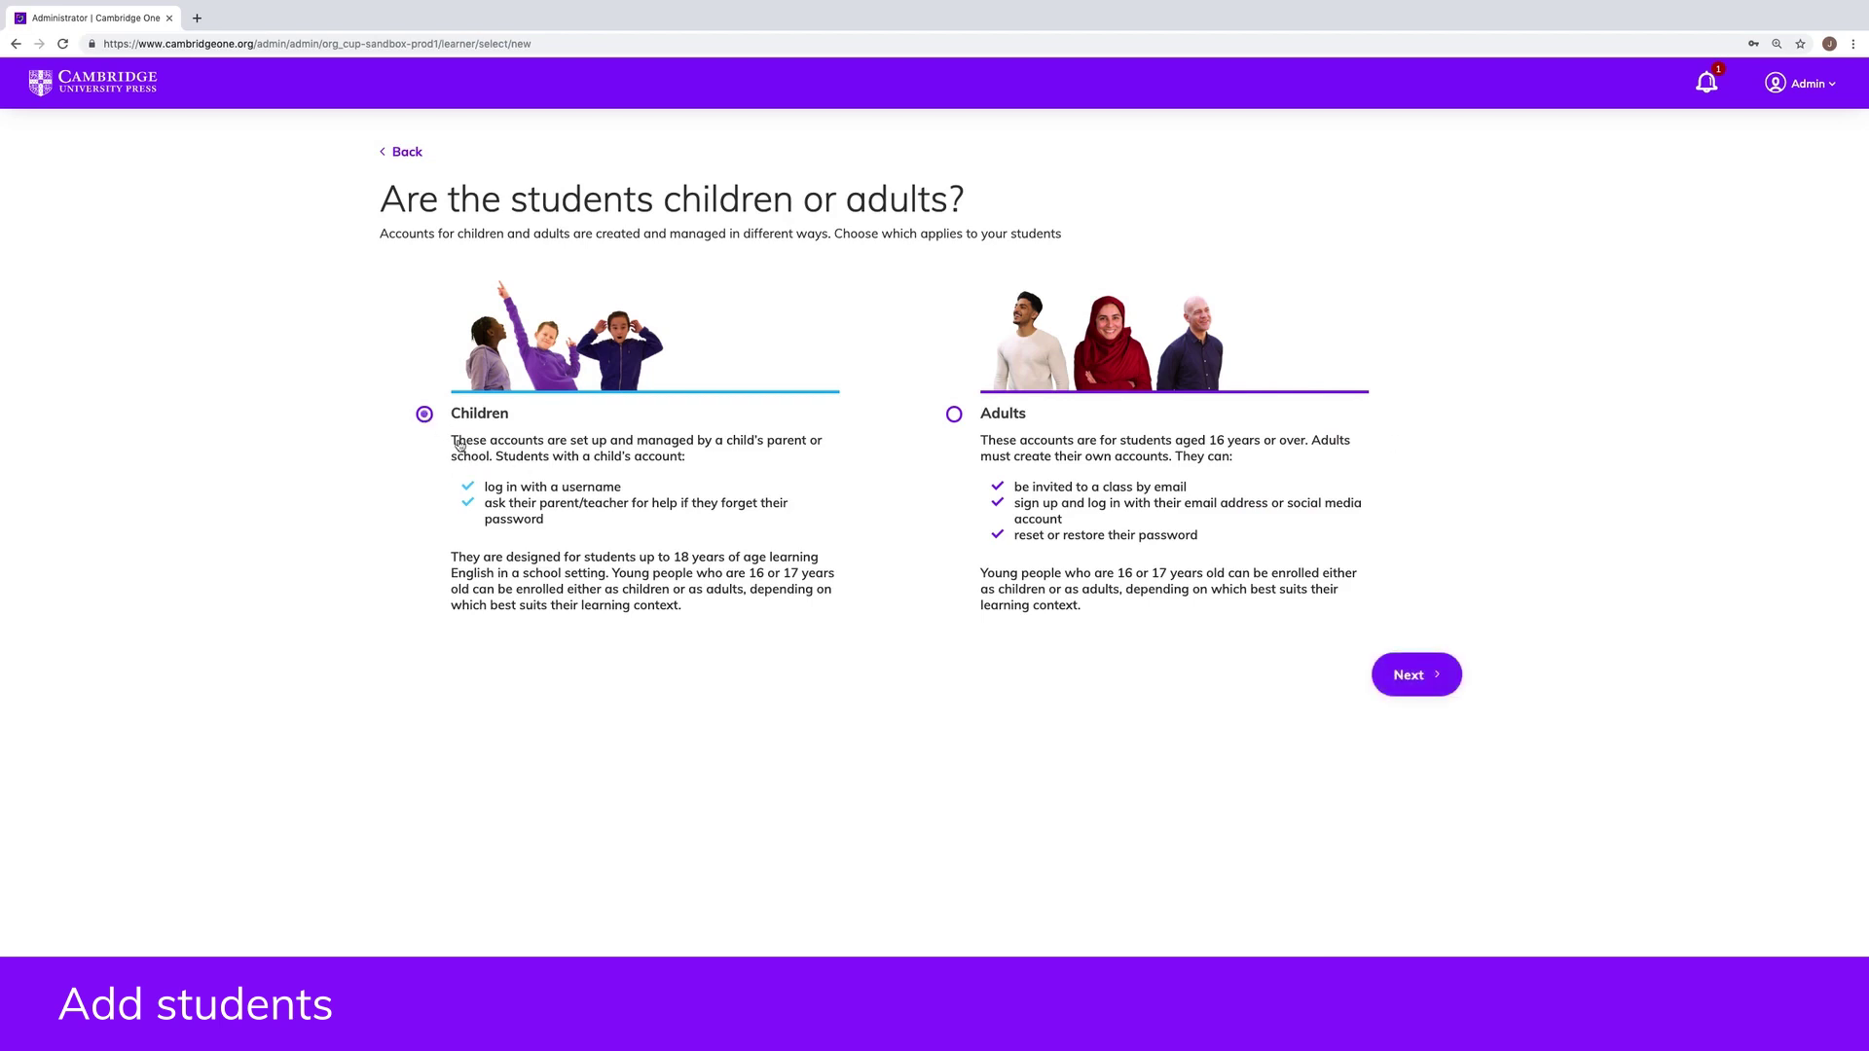
{"action": "left_click", "coordinate": [1444, 685]}
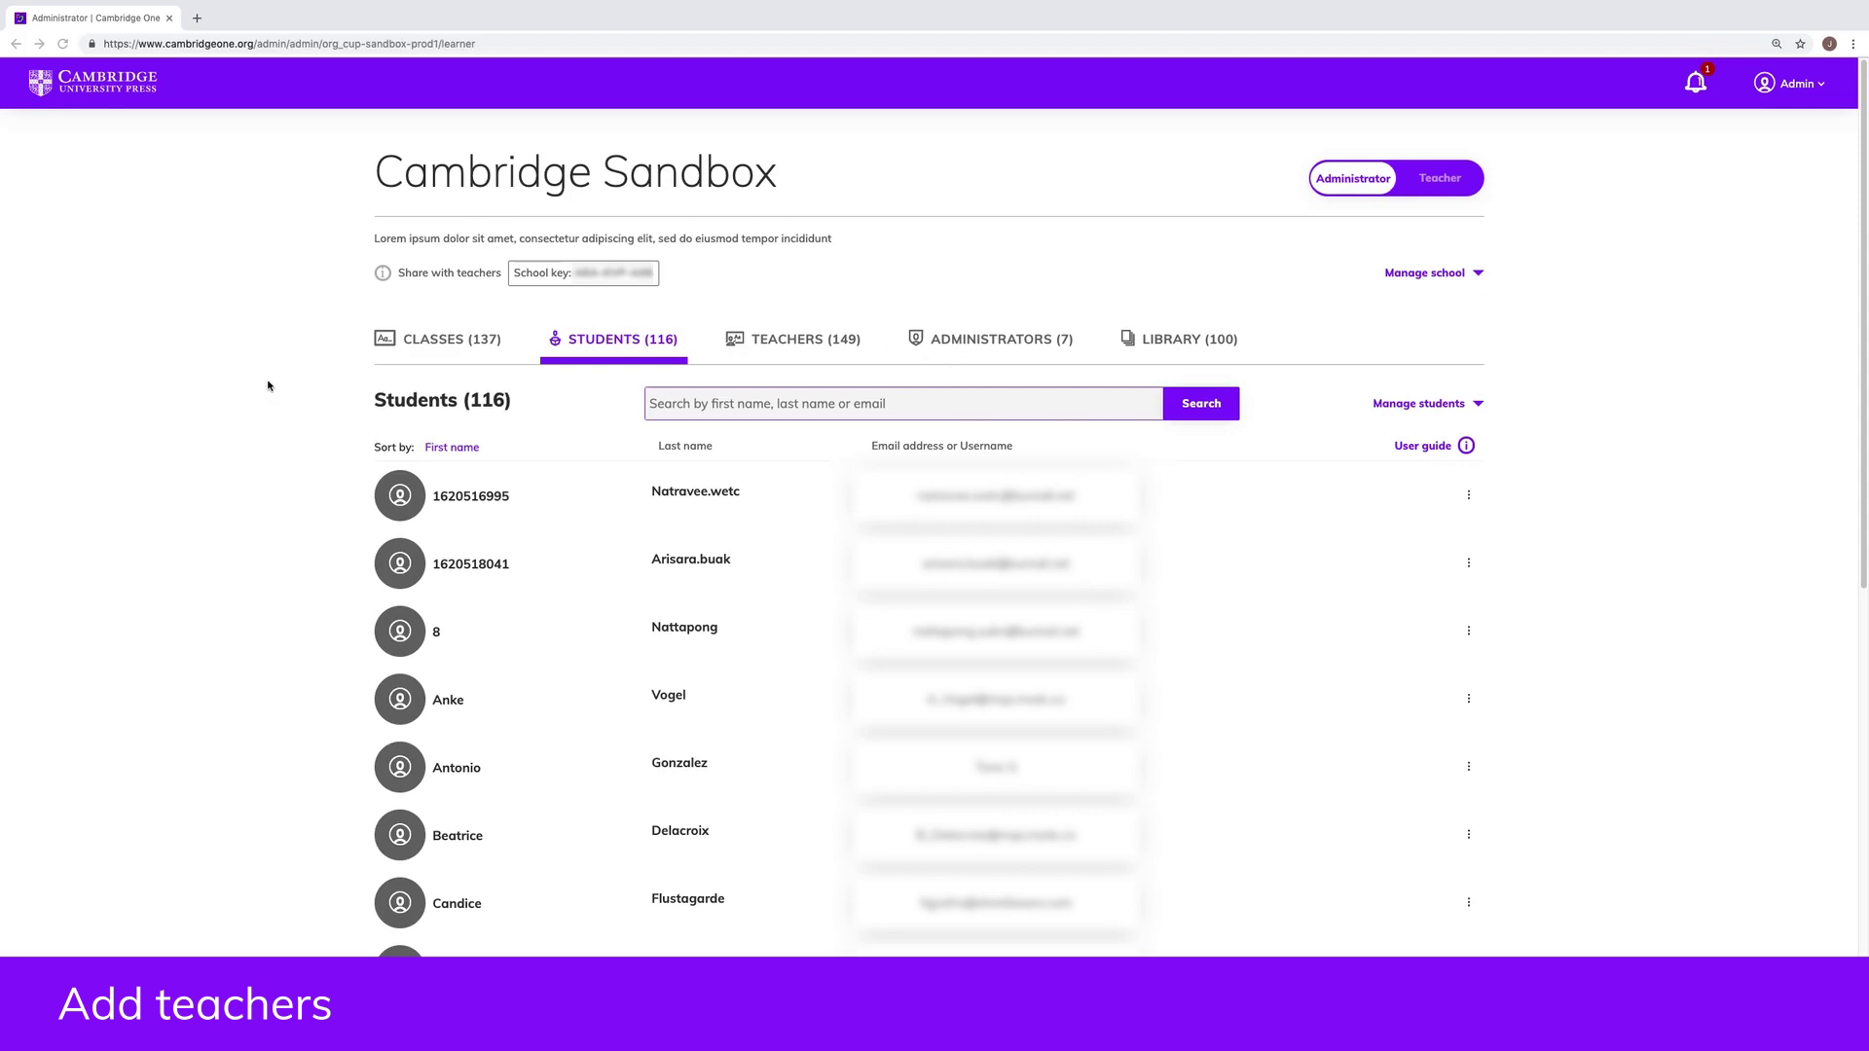
Step: Open the Test Evolve eBooks class and start adding a teacher by email
{"action": "left_click", "coordinate": [429, 342]}
{"action": "left_click", "coordinate": [455, 503]}
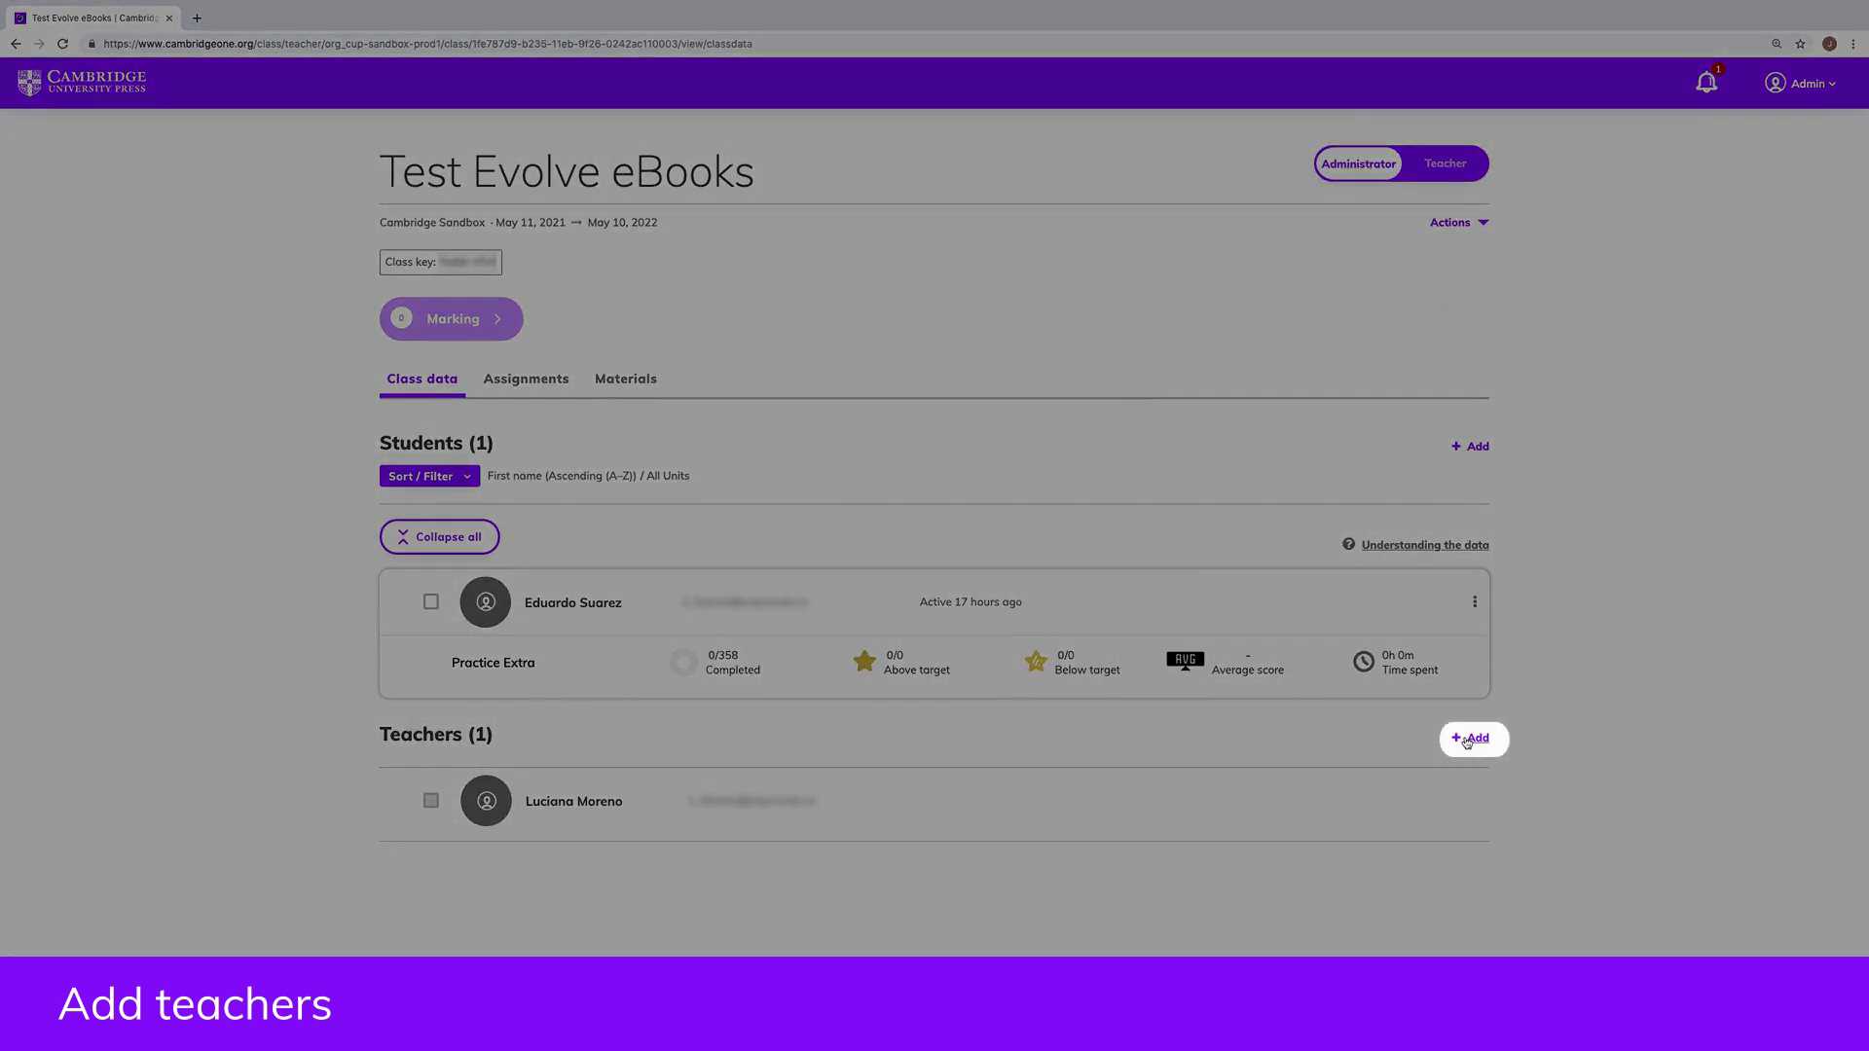
{"action": "left_click", "coordinate": [1466, 739]}
{"action": "left_click", "coordinate": [434, 866]}
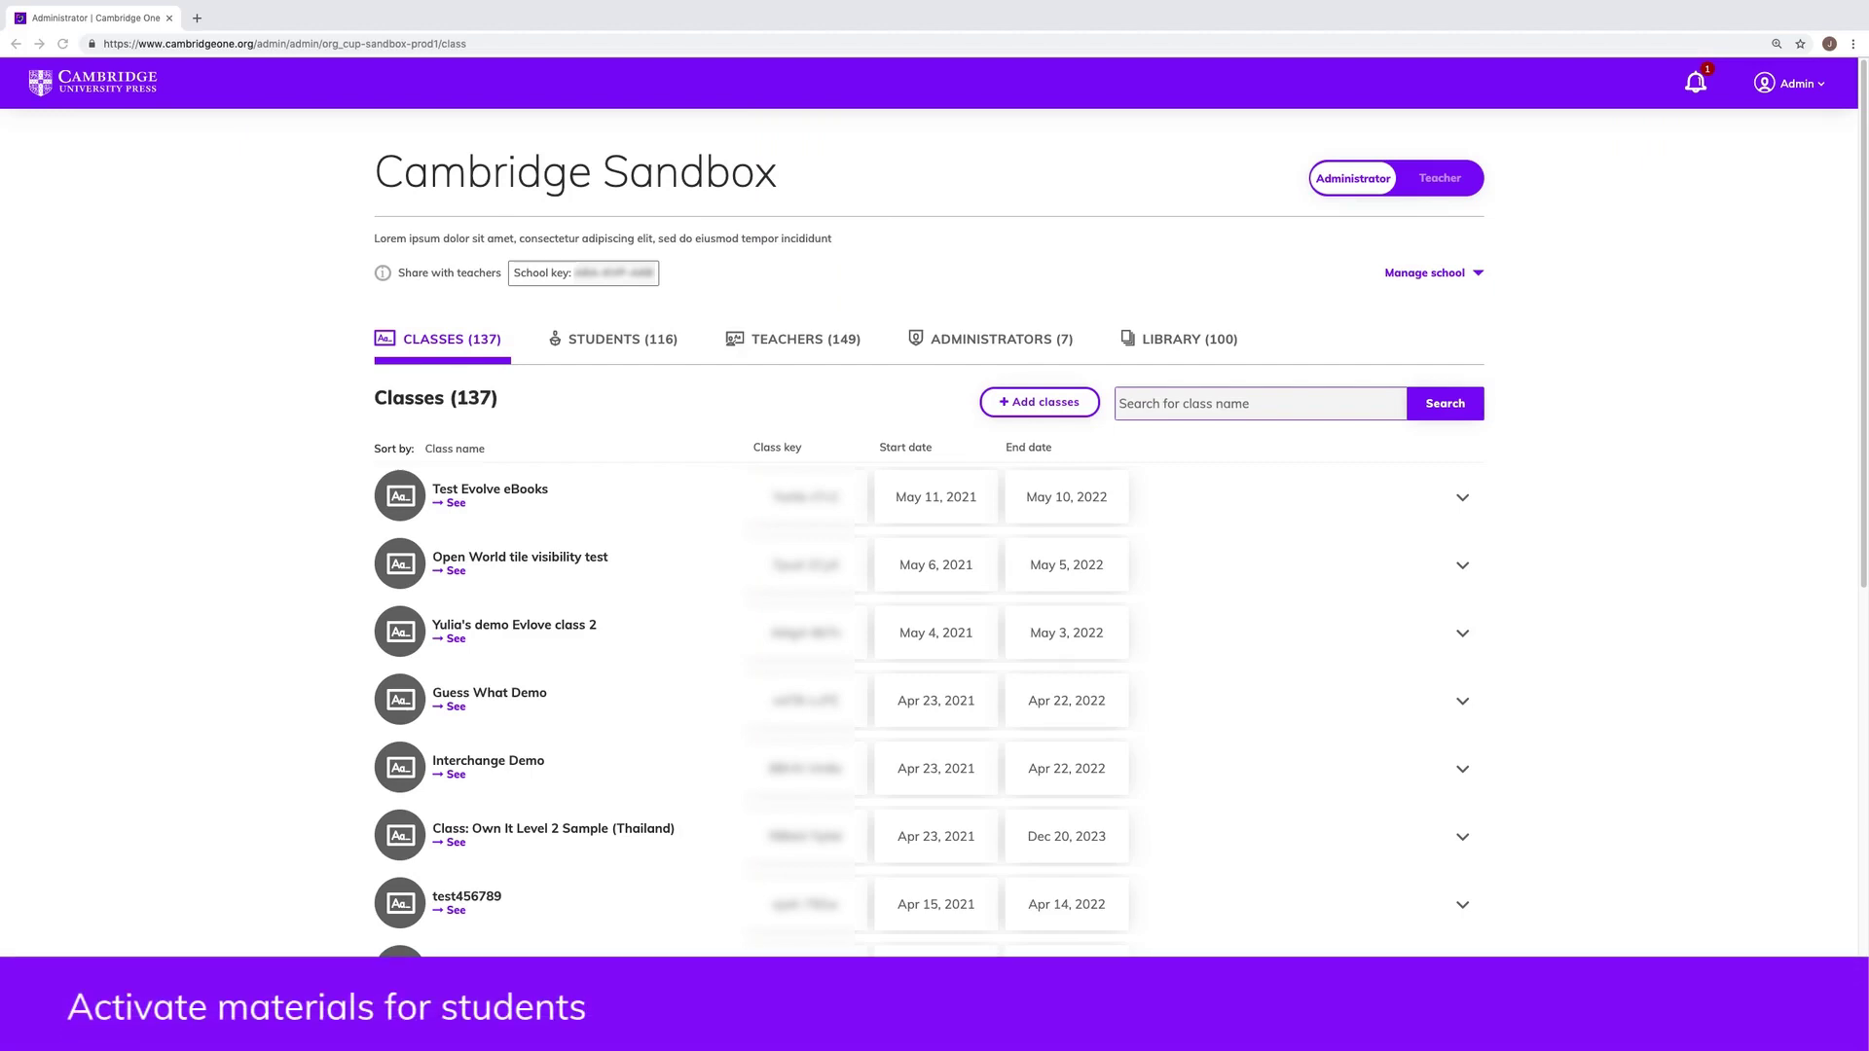
Step: Activate course materials for the fourth student by pasting an access code
{"action": "left_click", "coordinate": [605, 343]}
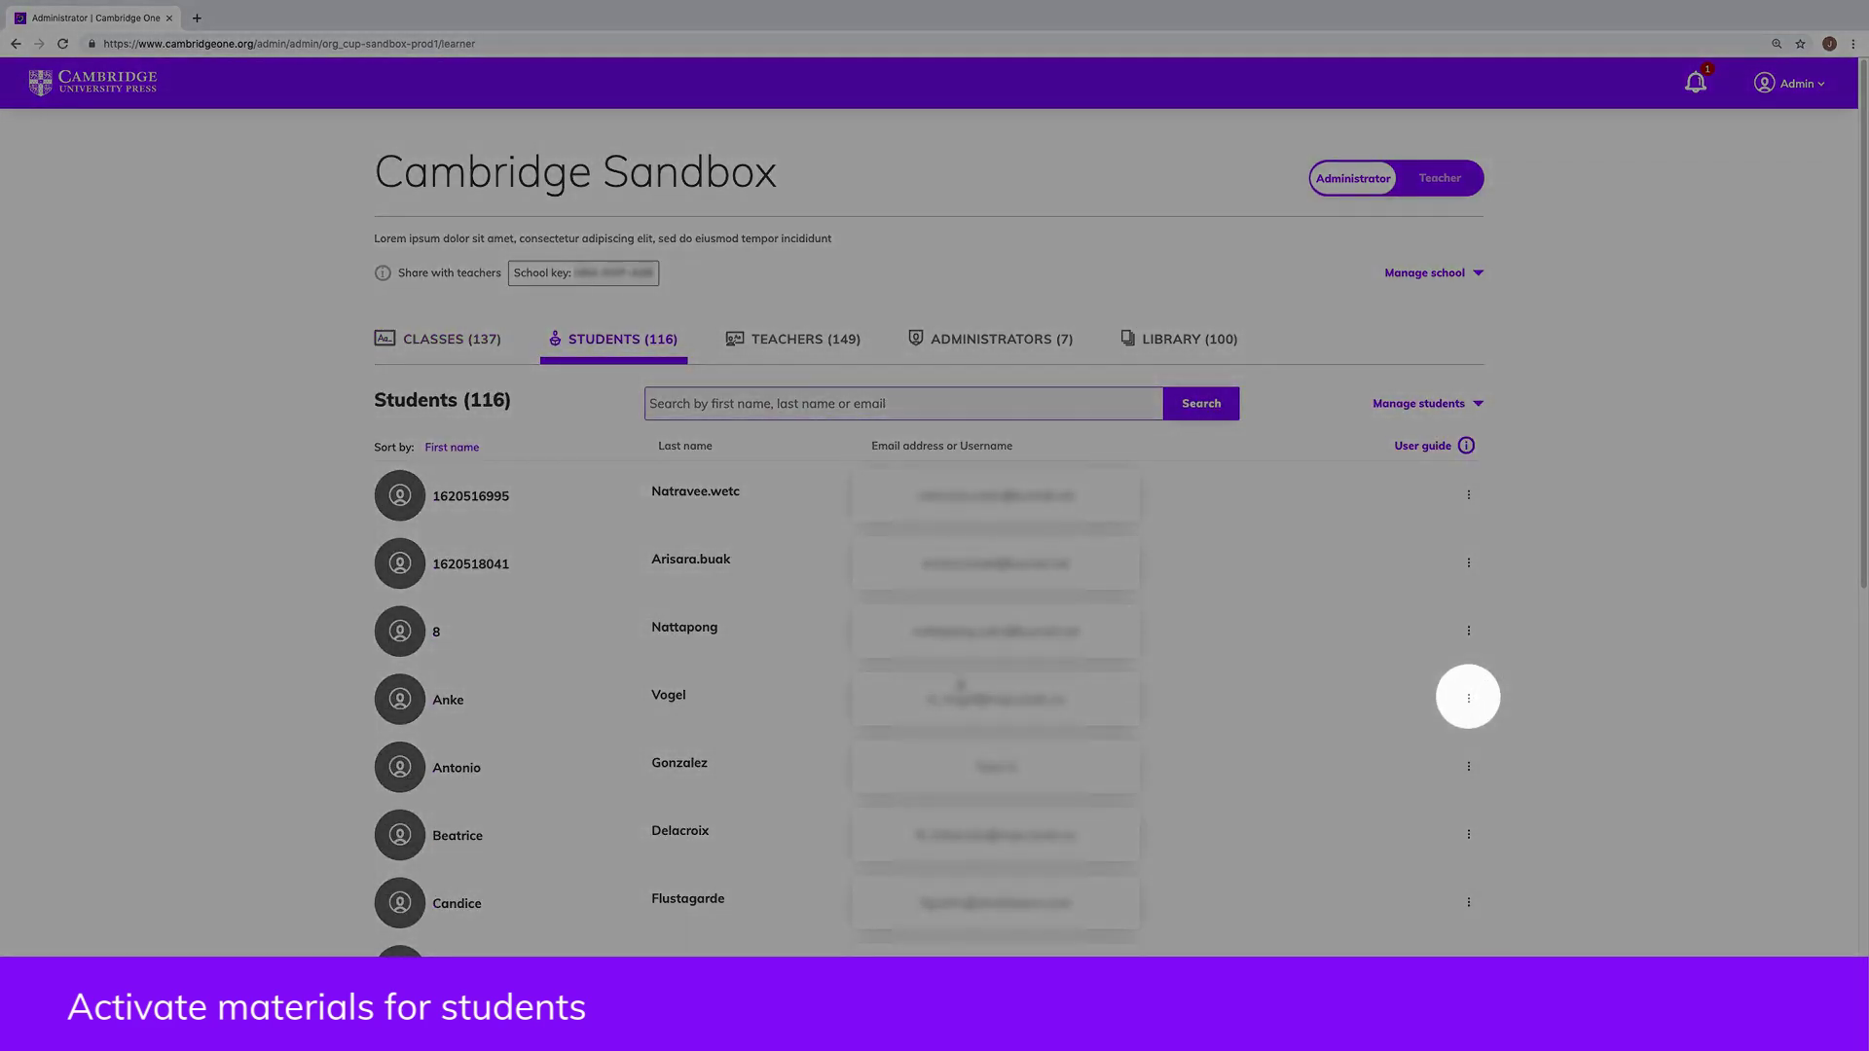
{"action": "left_click", "coordinate": [1476, 705]}
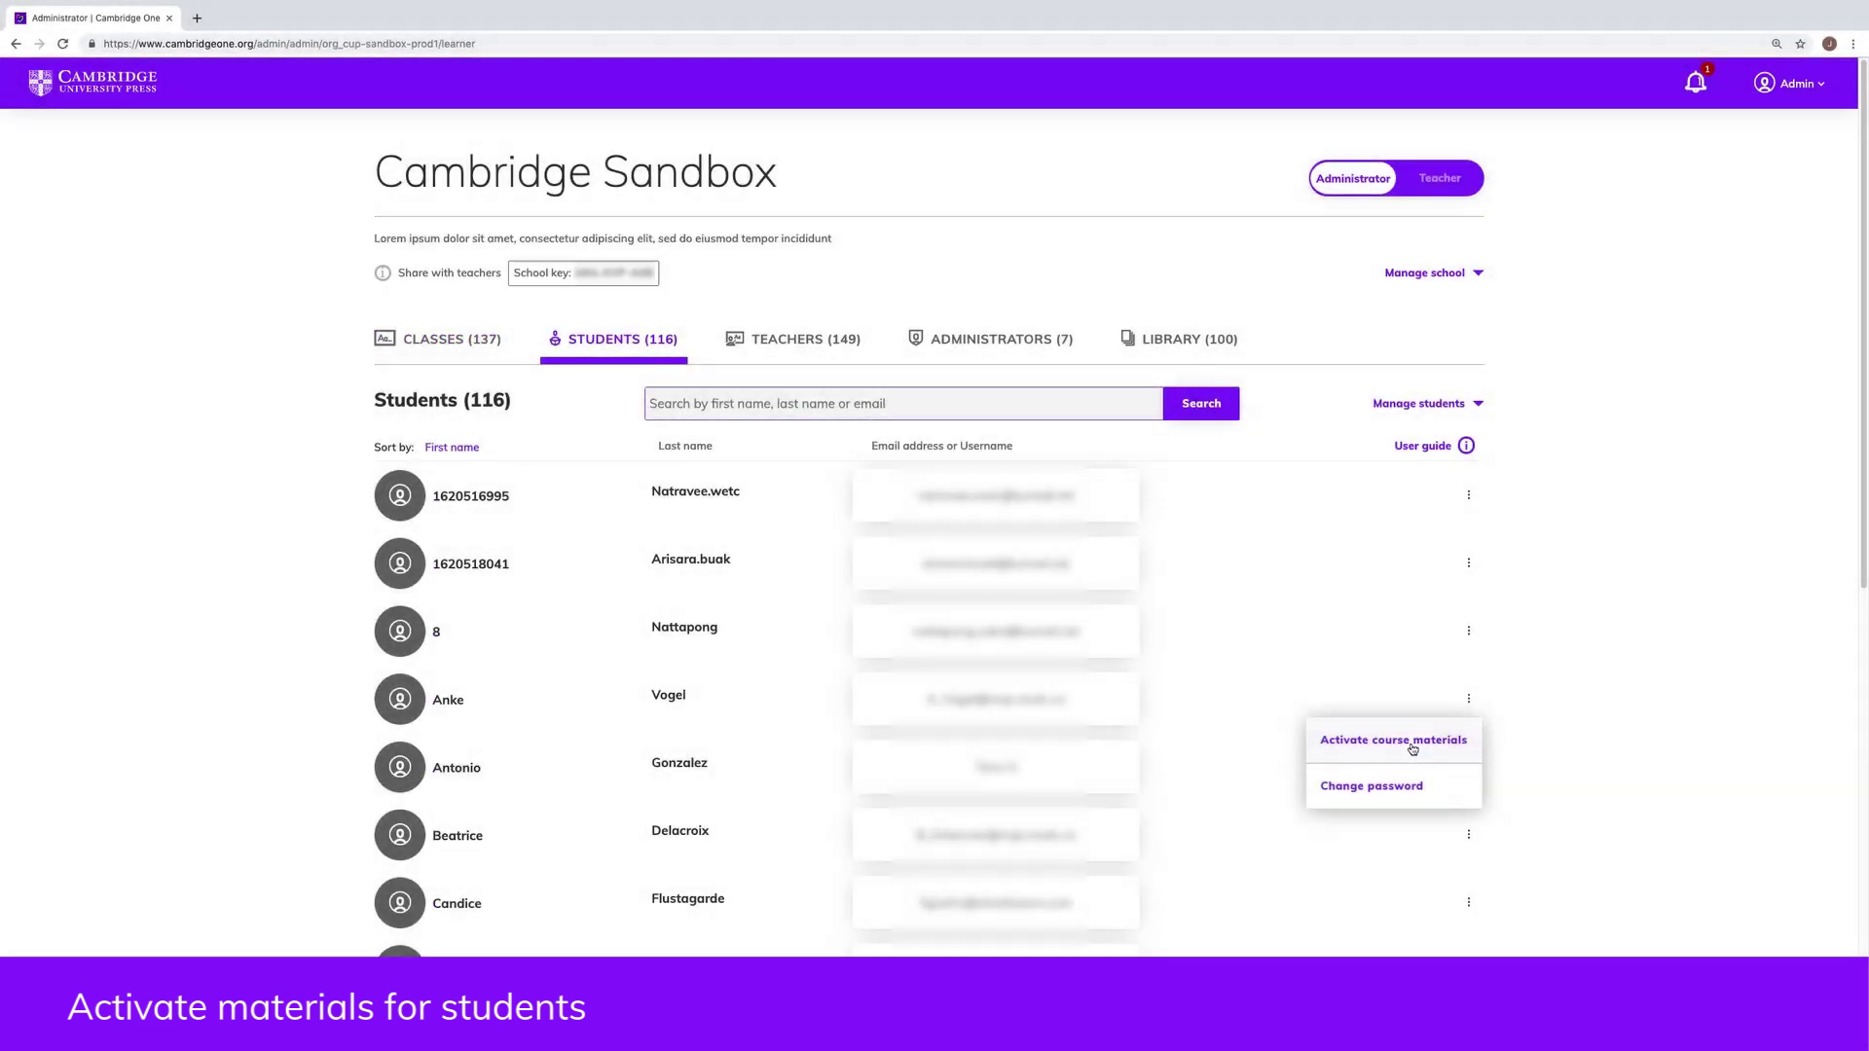
{"action": "left_click", "coordinate": [1412, 741]}
{"action": "key", "text": "ctrl+v"}
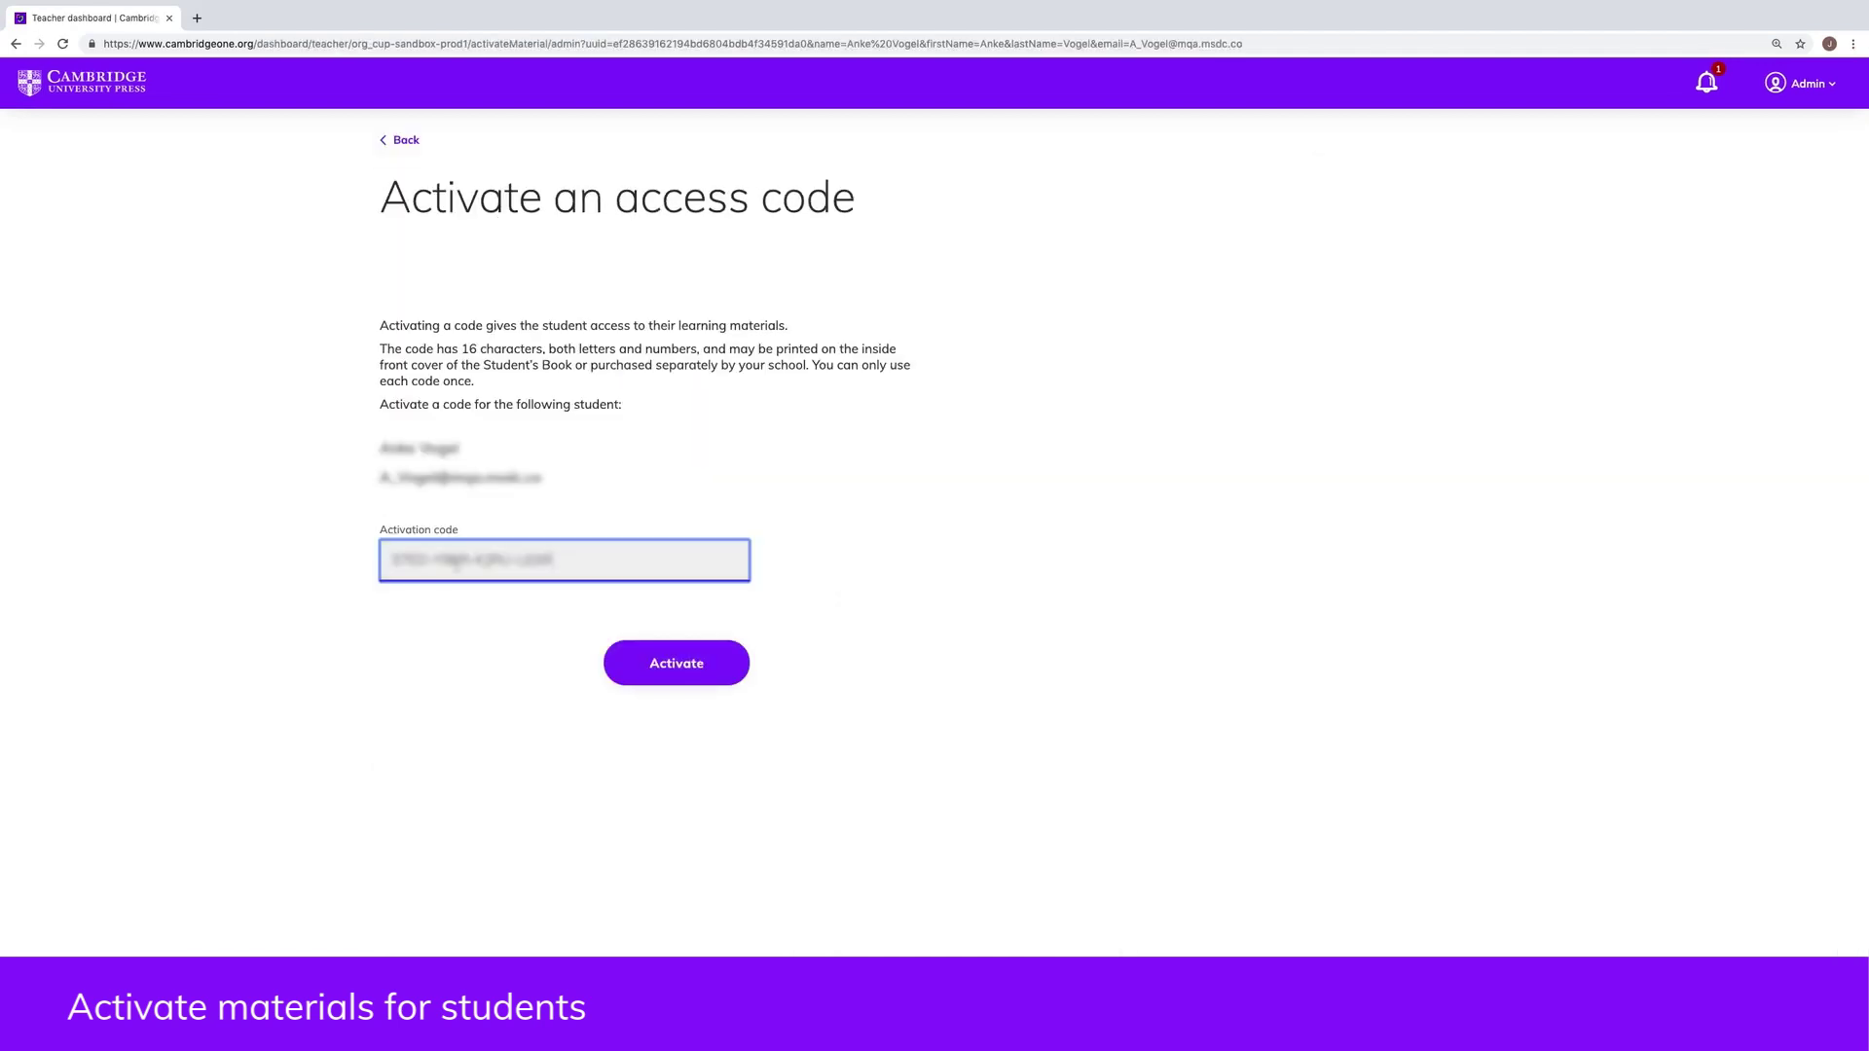
{"action": "left_click", "coordinate": [652, 663]}
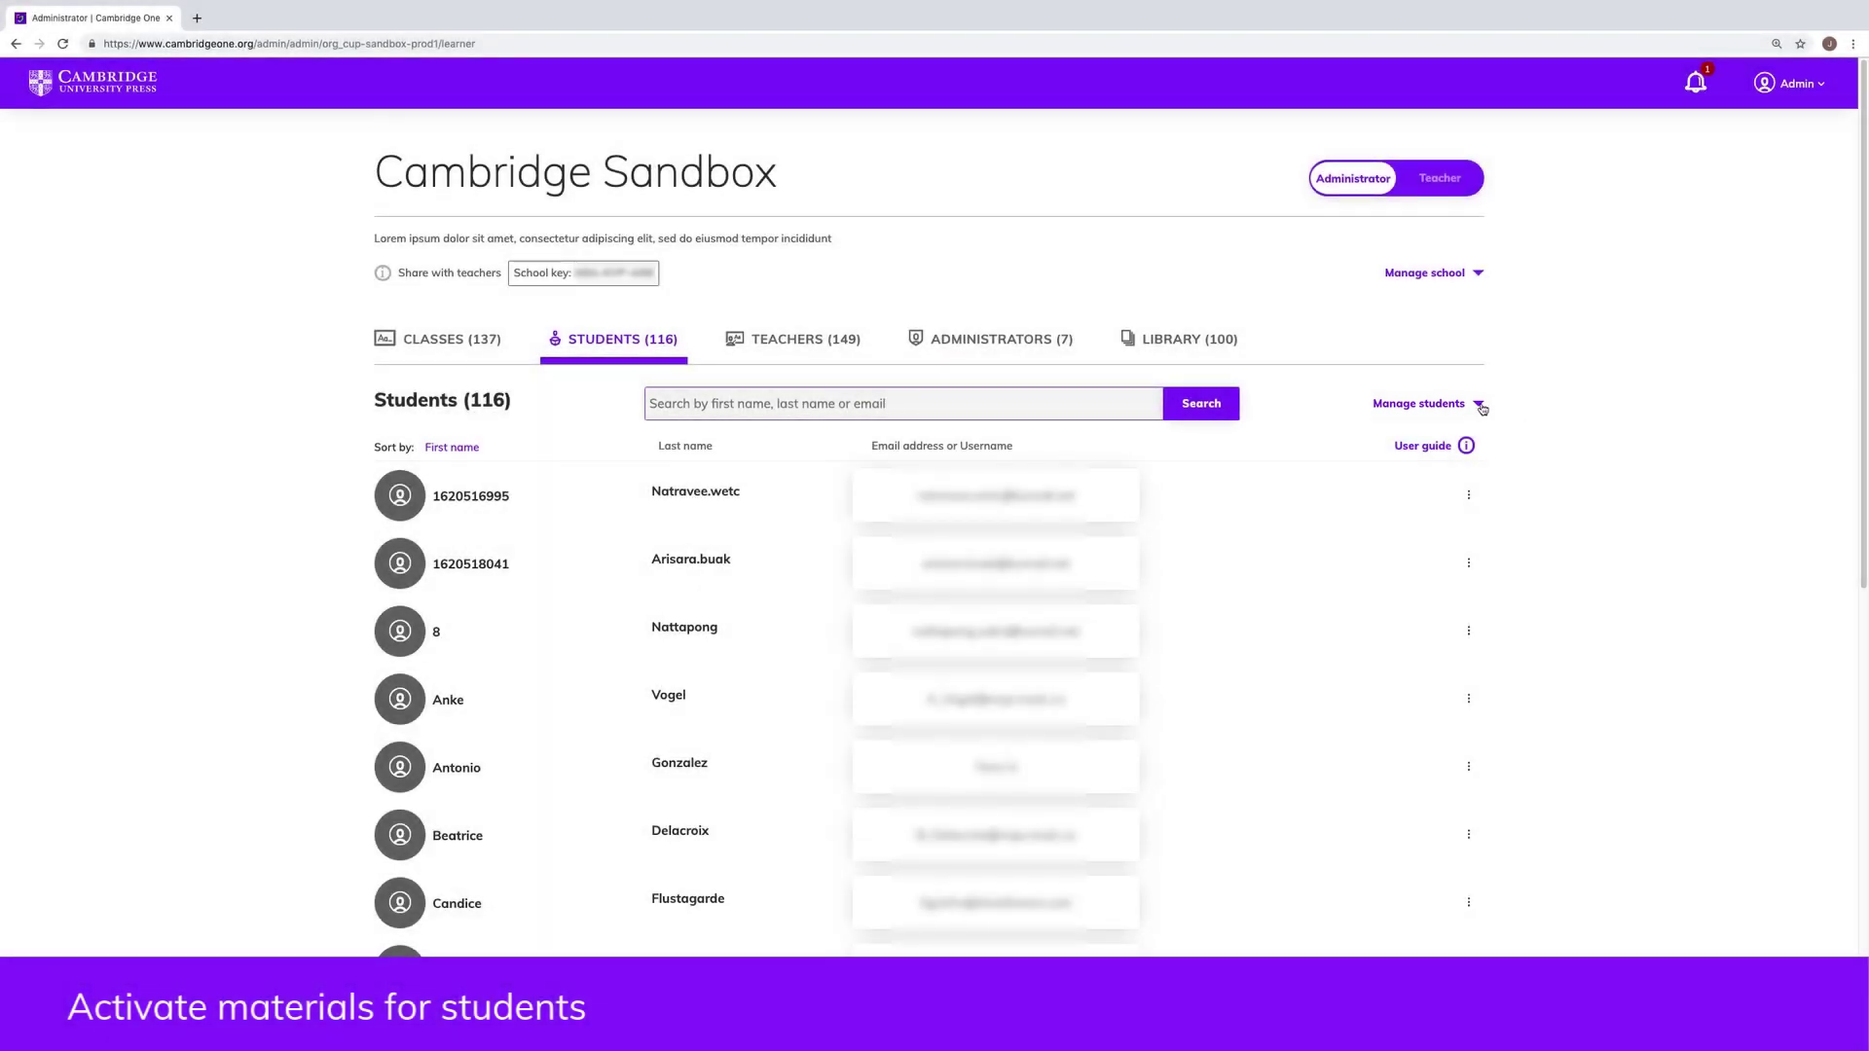
{"action": "left_click", "coordinate": [1475, 407]}
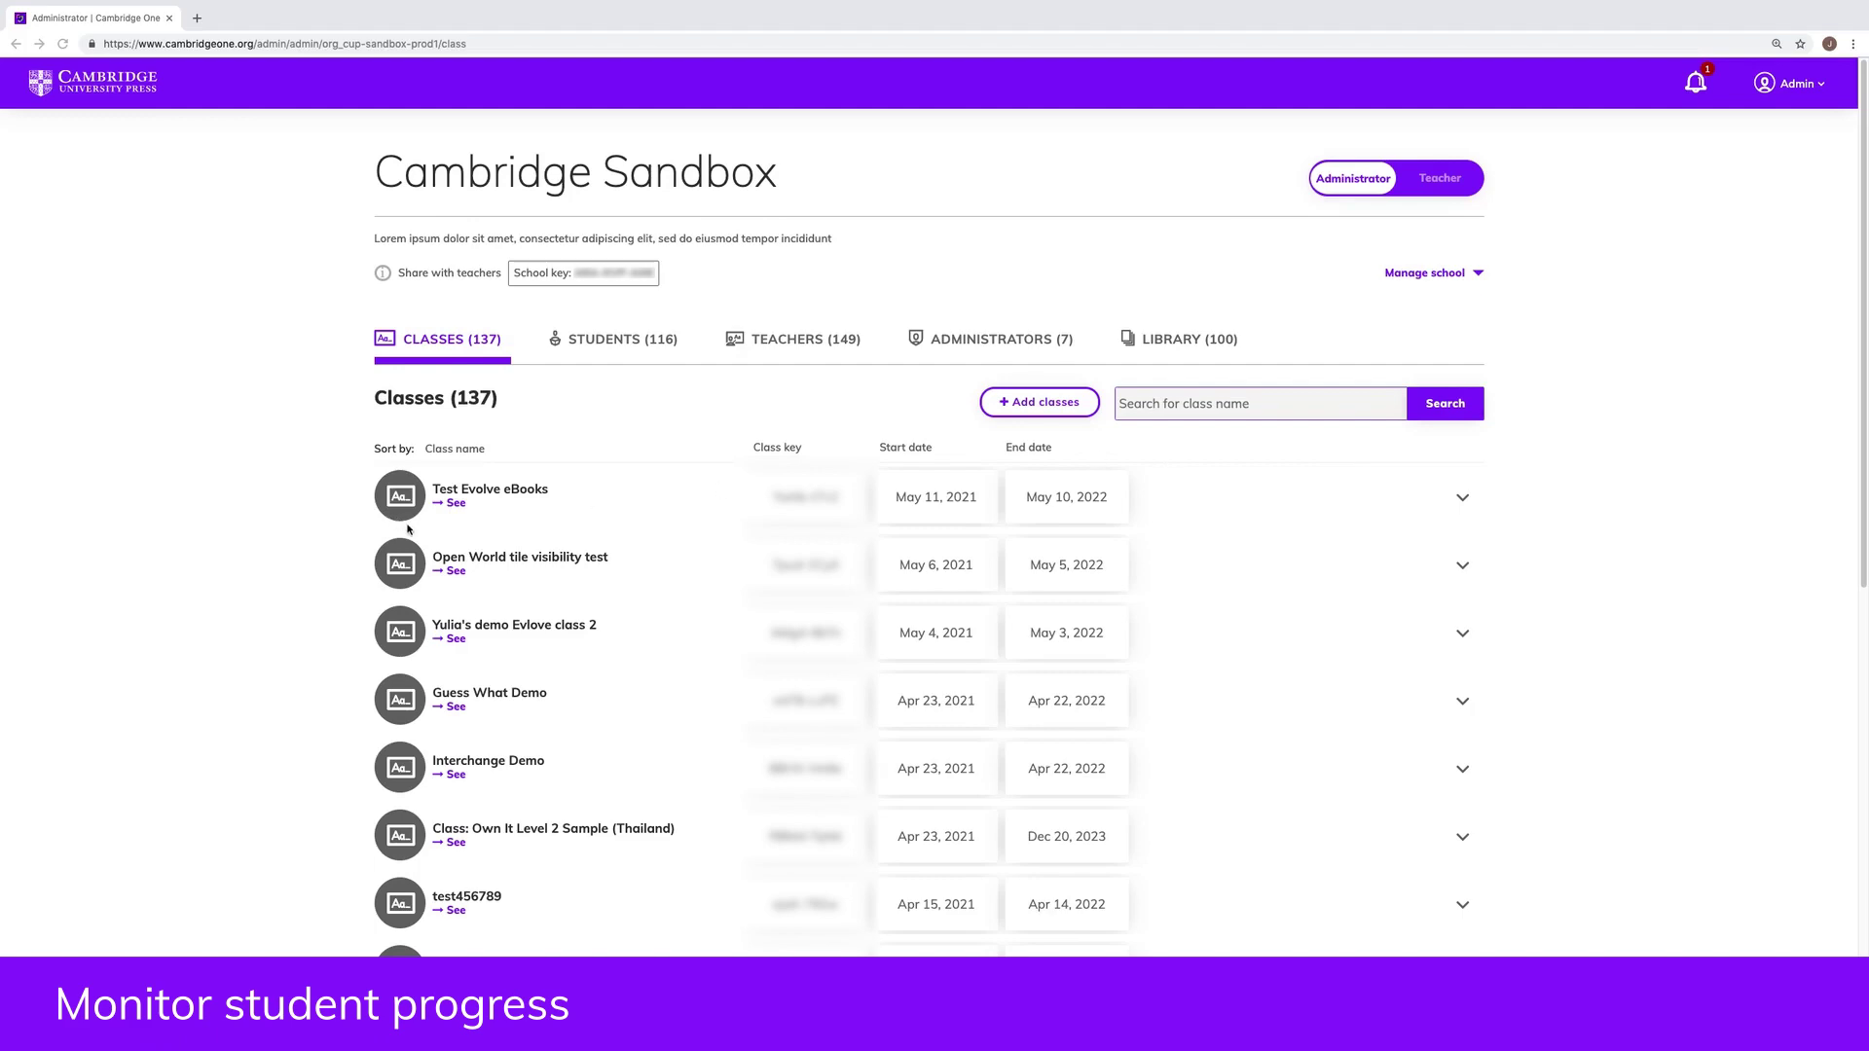
Step: Download the Assignments summary CSV report from the Test Evolve eBooks class Actions menu
{"action": "left_click", "coordinate": [453, 503]}
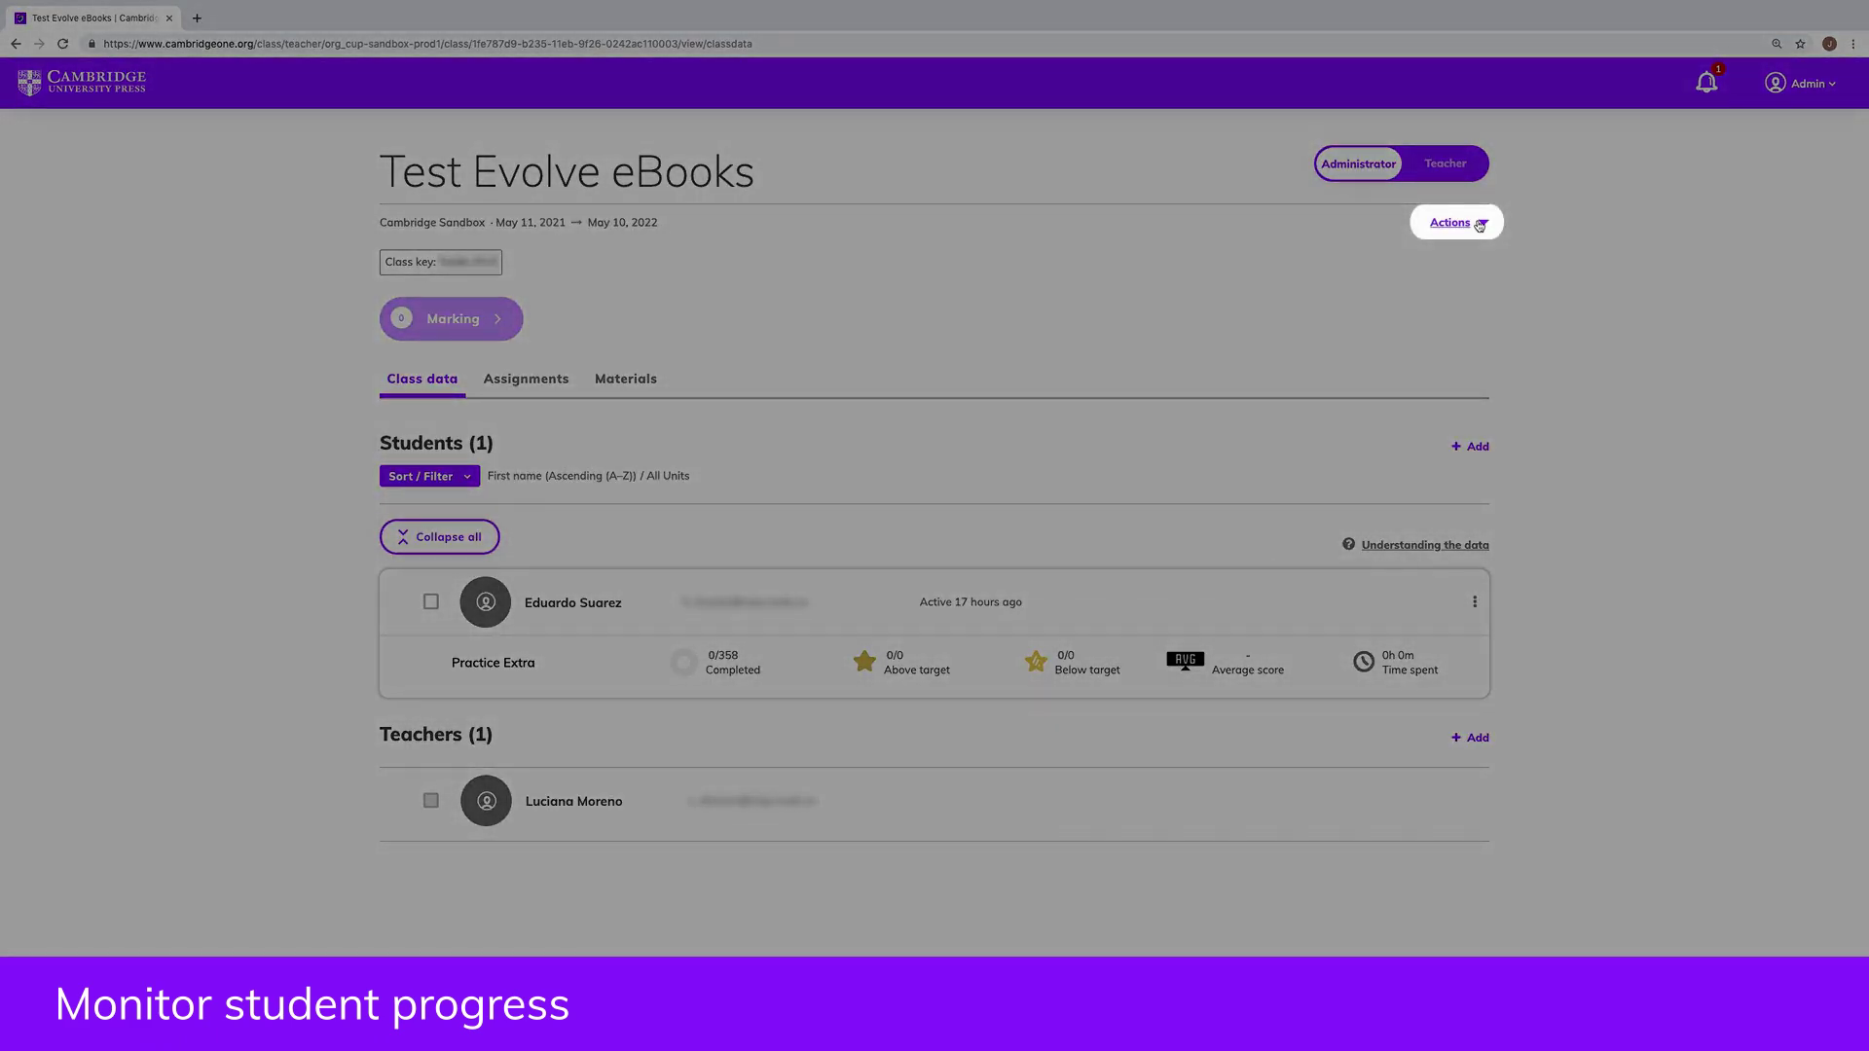
{"action": "left_click", "coordinate": [1477, 223]}
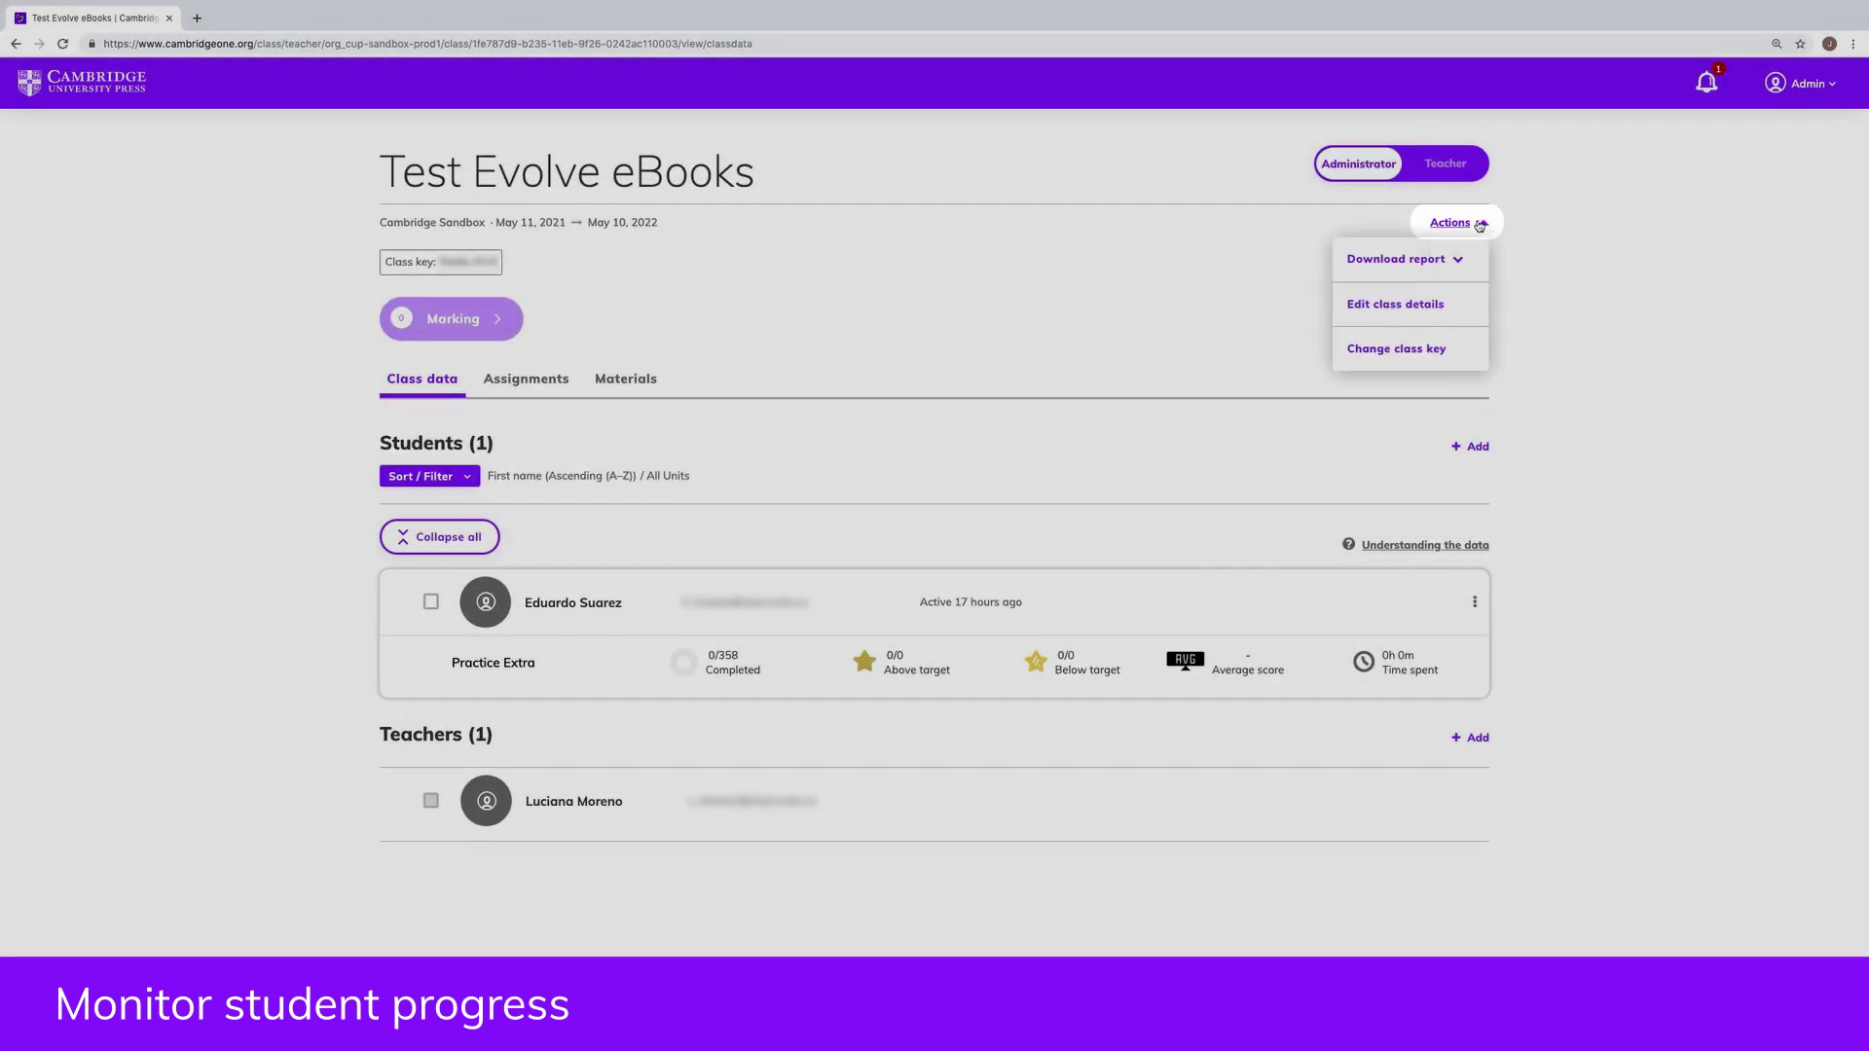
{"action": "left_click", "coordinate": [1459, 261]}
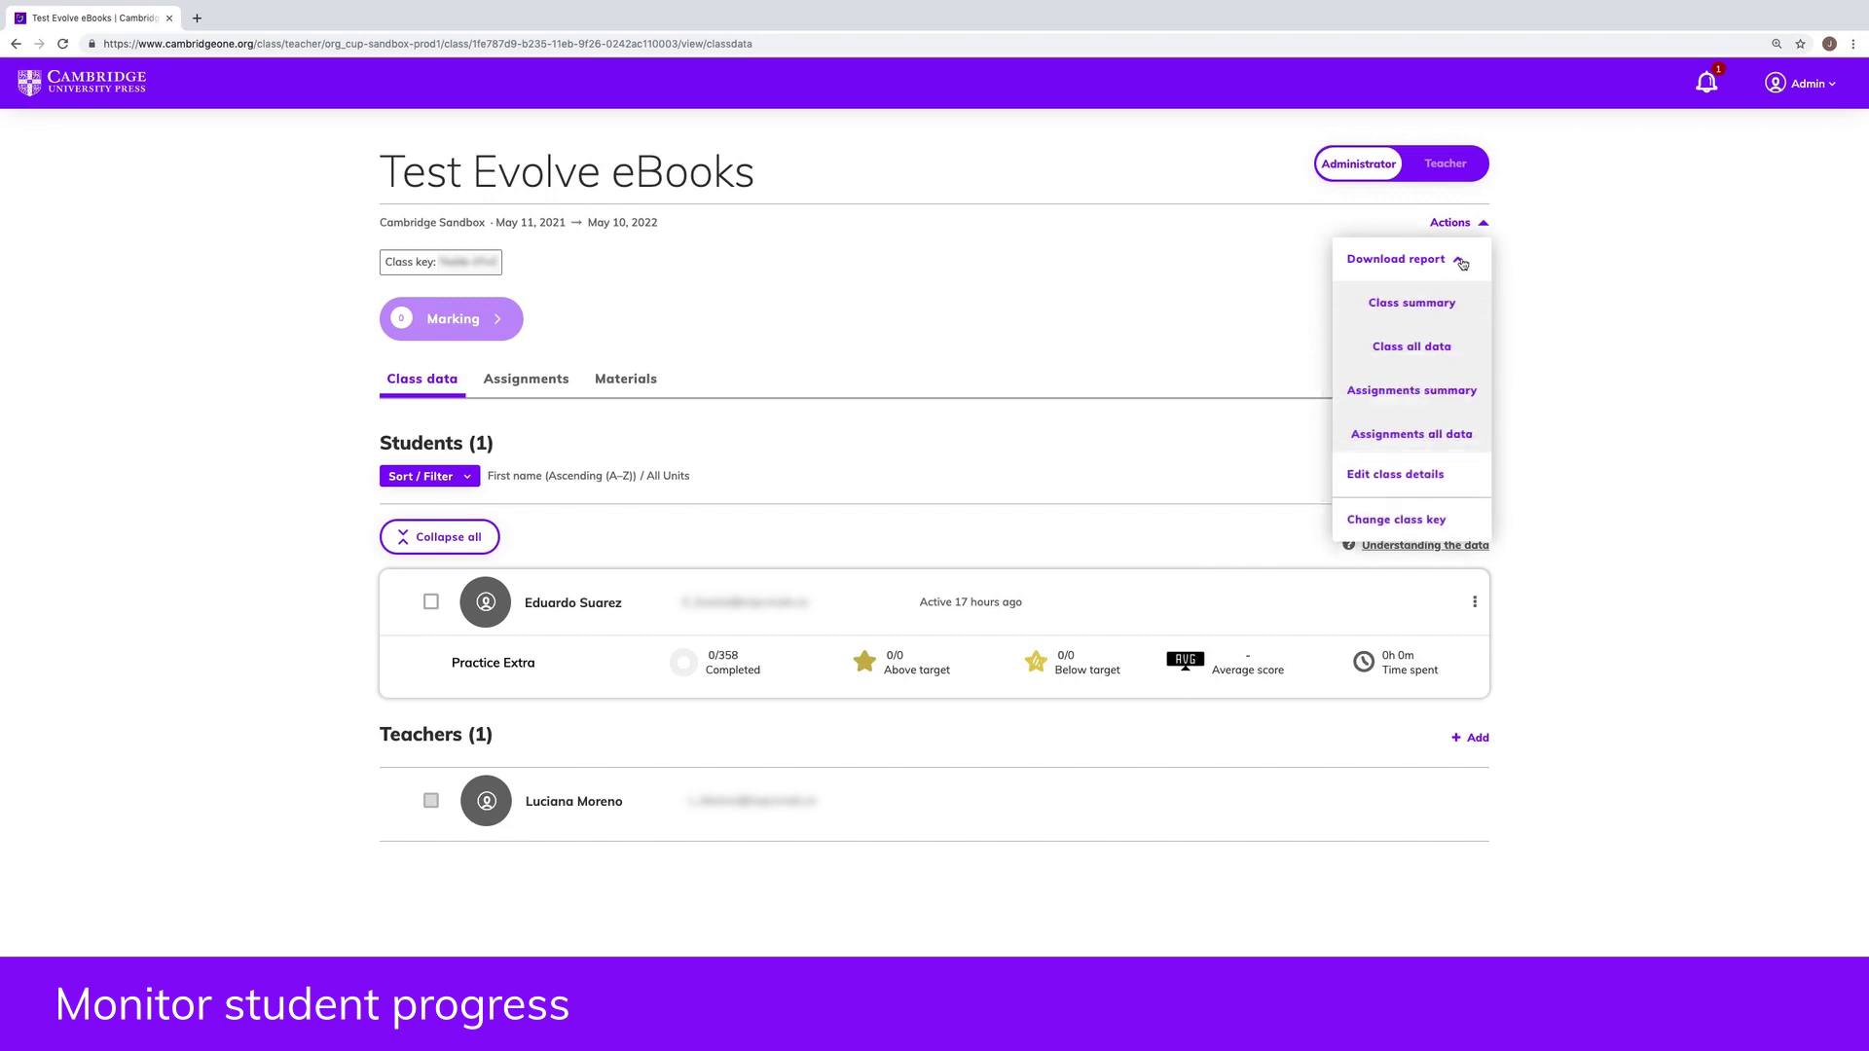
{"action": "left_click", "coordinate": [1438, 392]}
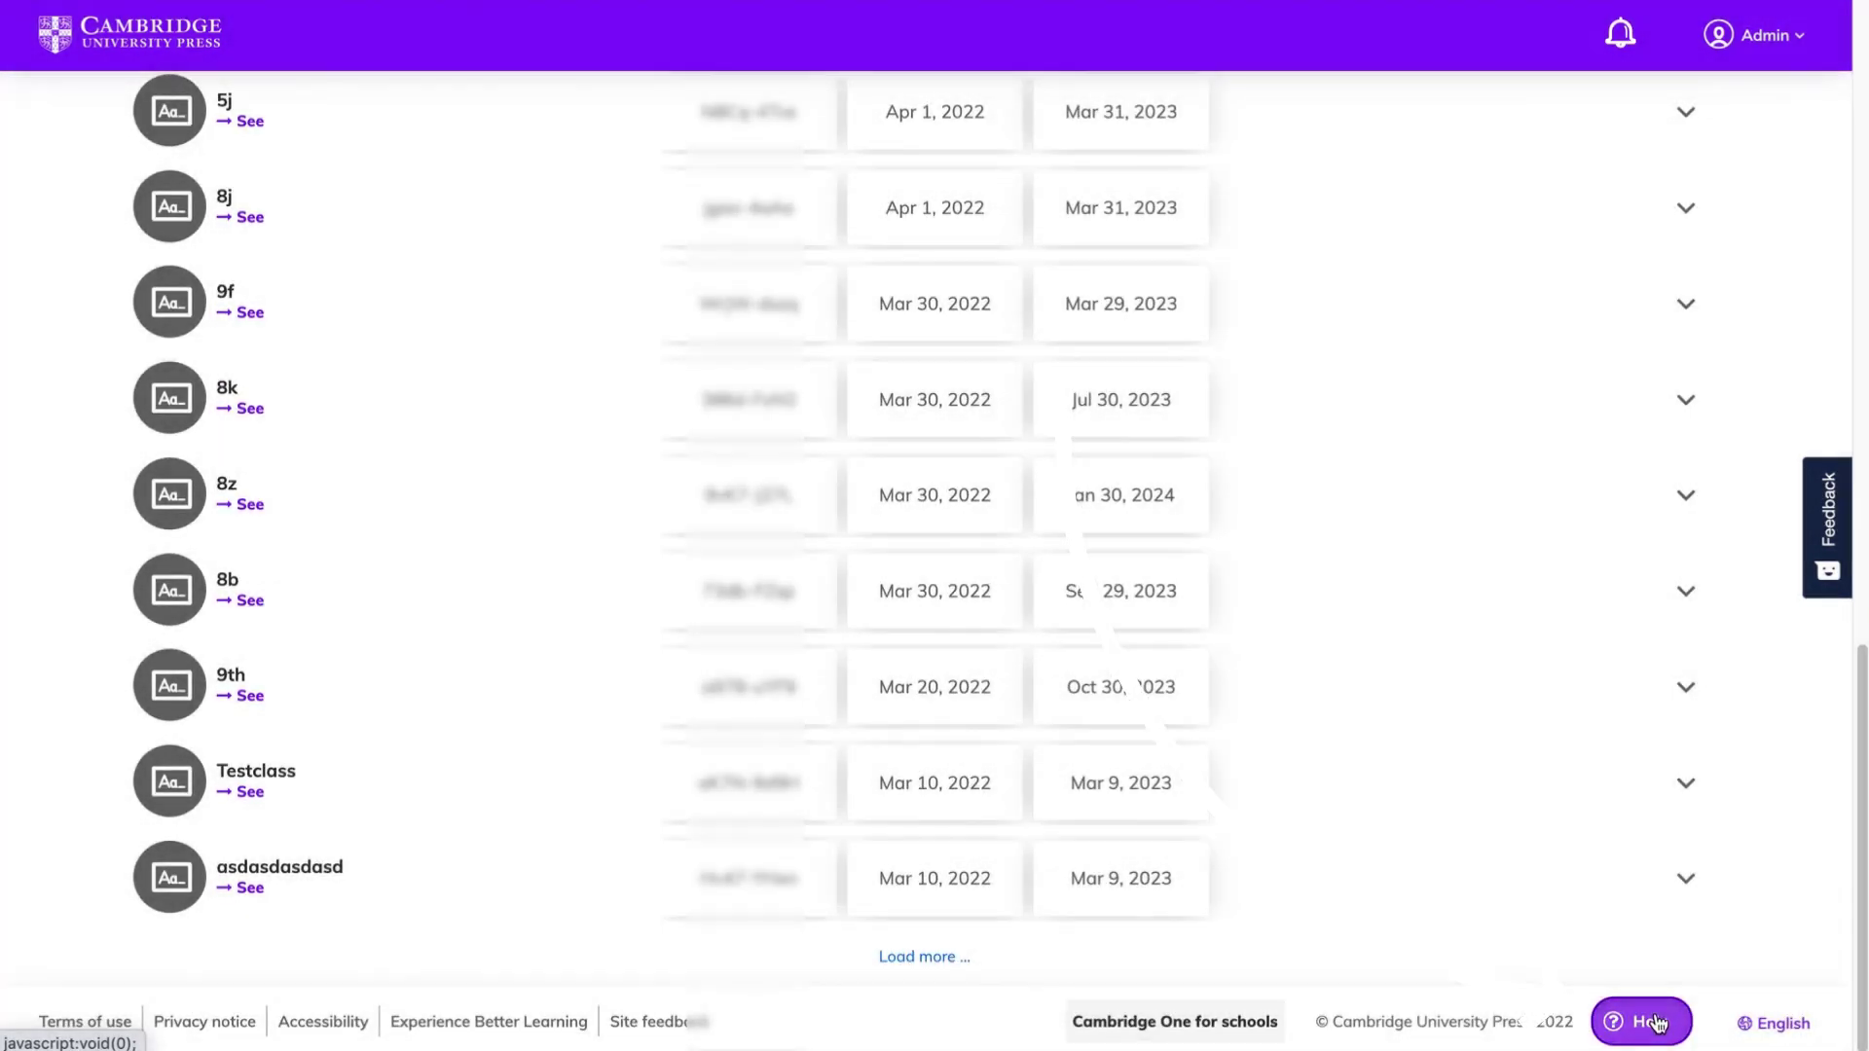
Step: In Administrator help, expand Getting started and How to use Cambridge One; read the creating-classes article
{"action": "left_click", "coordinate": [1657, 1023]}
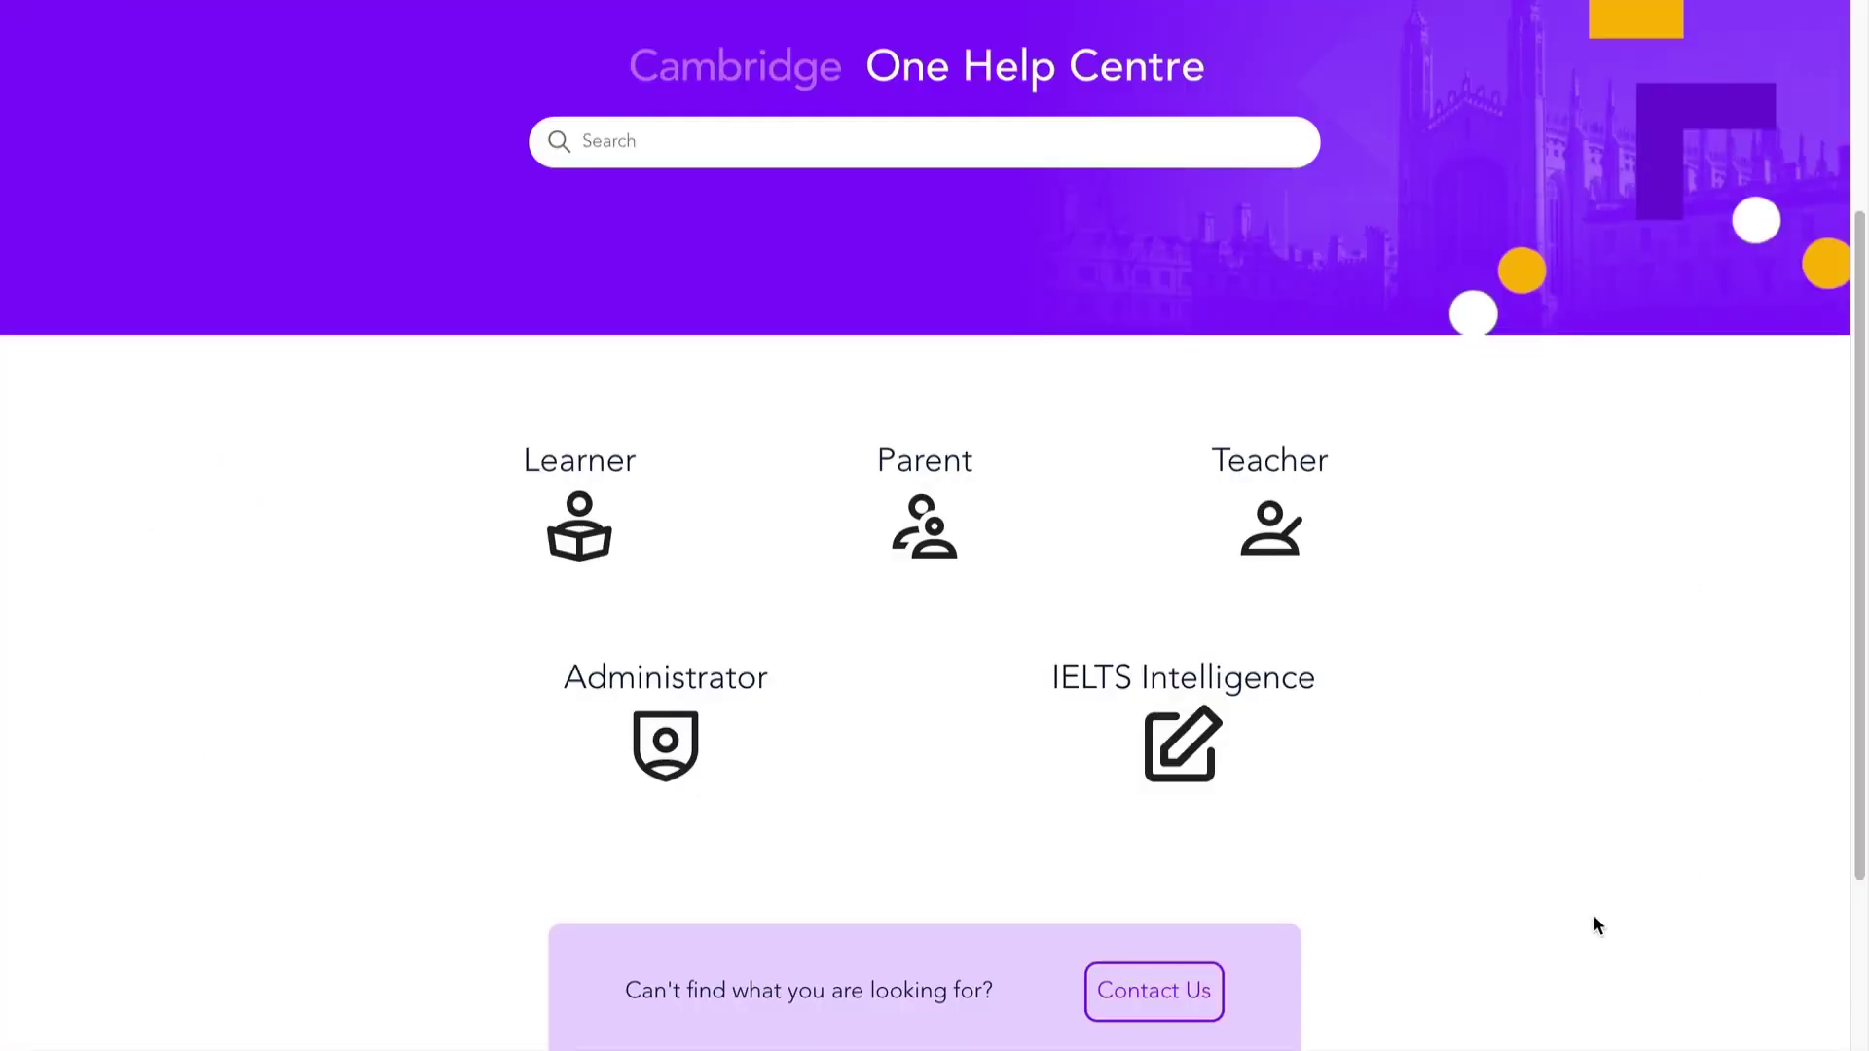
{"action": "left_click", "coordinate": [648, 732]}
{"action": "scroll", "coordinate": [648, 731], "scroll_direction": "down", "scroll_amount": 3}
{"action": "left_click", "coordinate": [652, 784]}
{"action": "scroll", "coordinate": [652, 784], "scroll_direction": "down", "scroll_amount": 5}
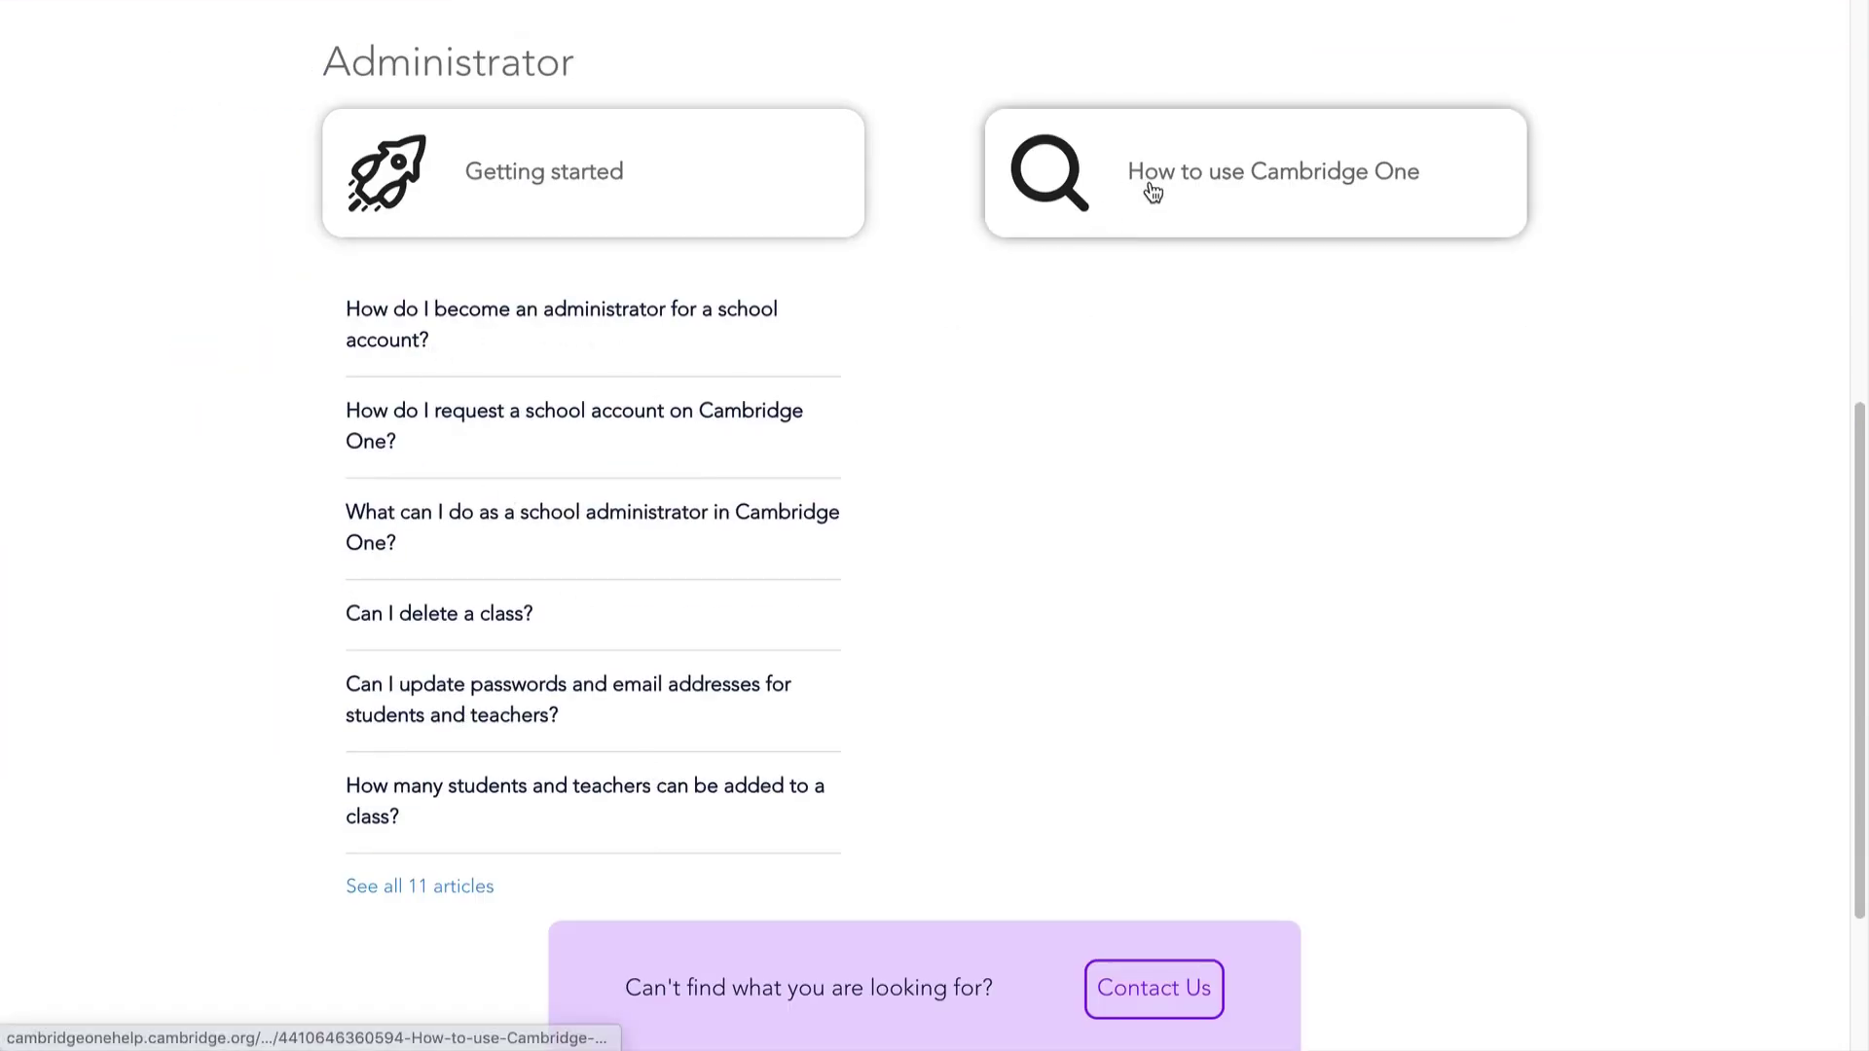
{"action": "left_click", "coordinate": [1149, 190]}
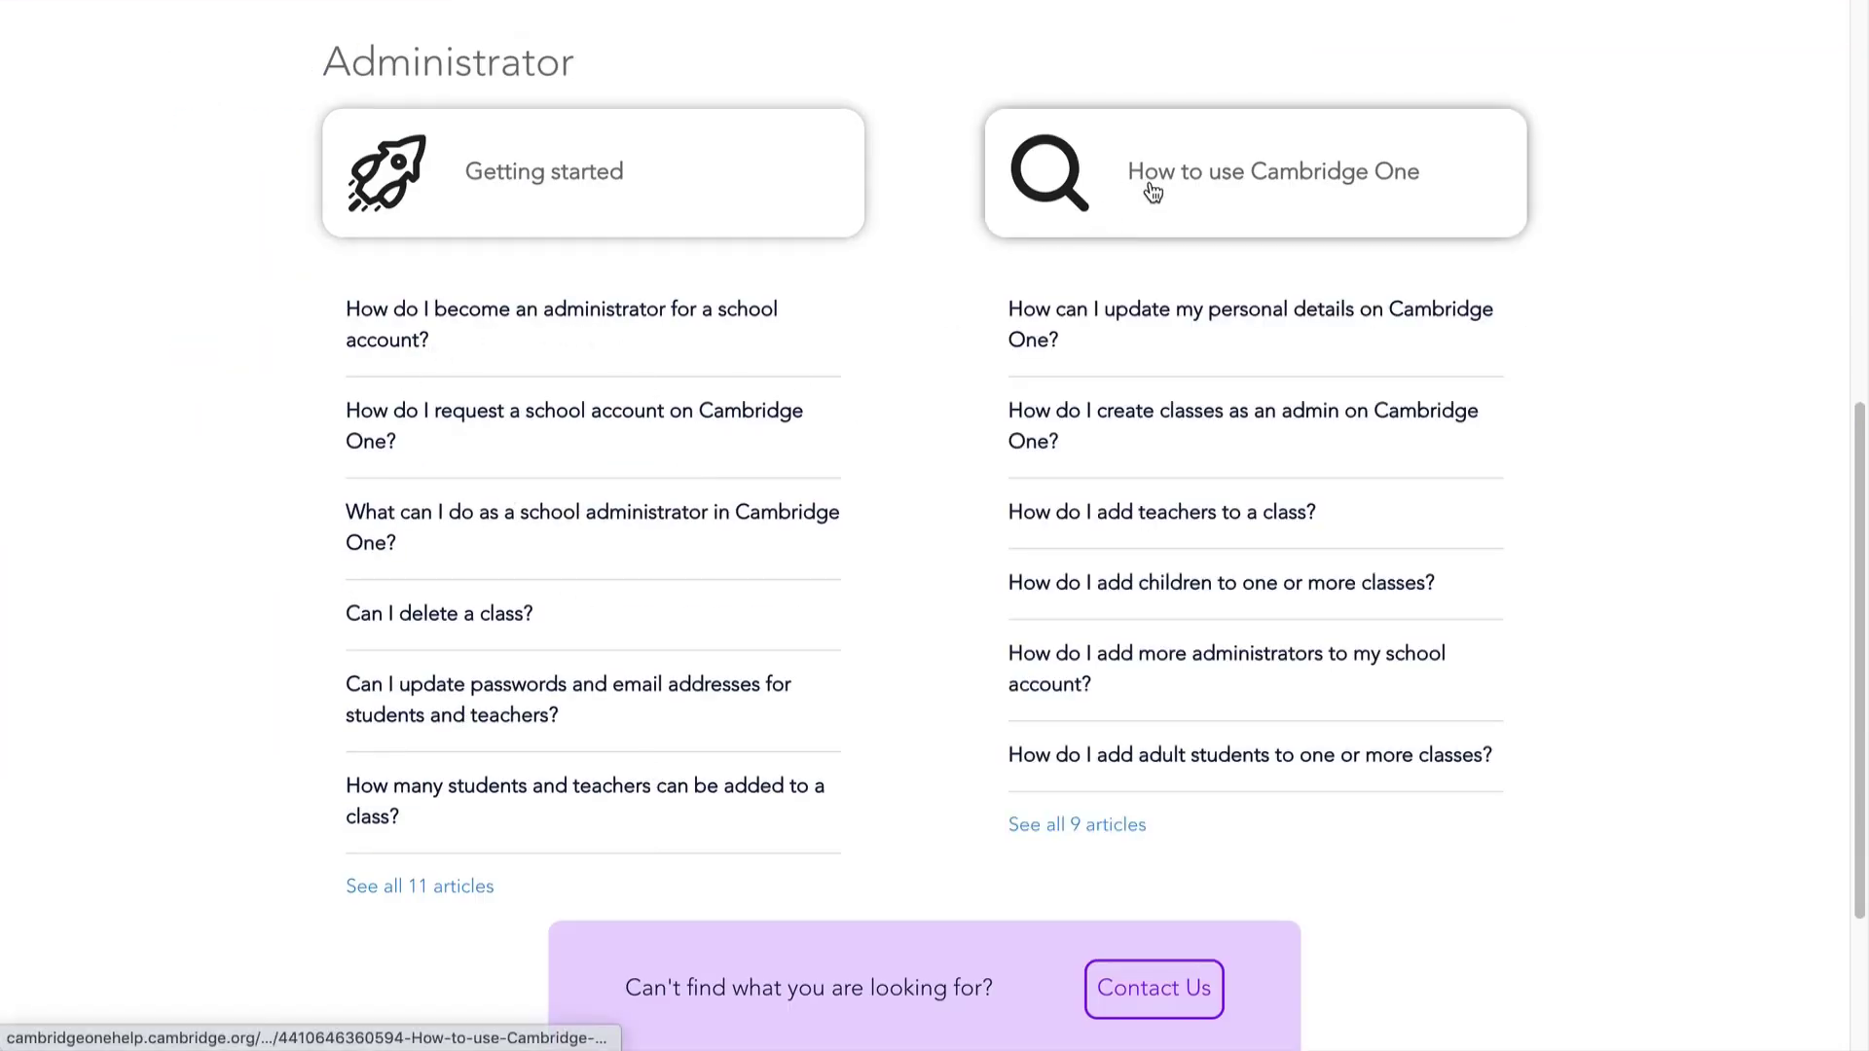
{"action": "left_click", "coordinate": [1146, 425]}
{"action": "scroll", "coordinate": [1146, 425], "scroll_direction": "down", "scroll_amount": 2}
{"action": "scroll", "coordinate": [1146, 425], "scroll_direction": "down", "scroll_amount": 10}
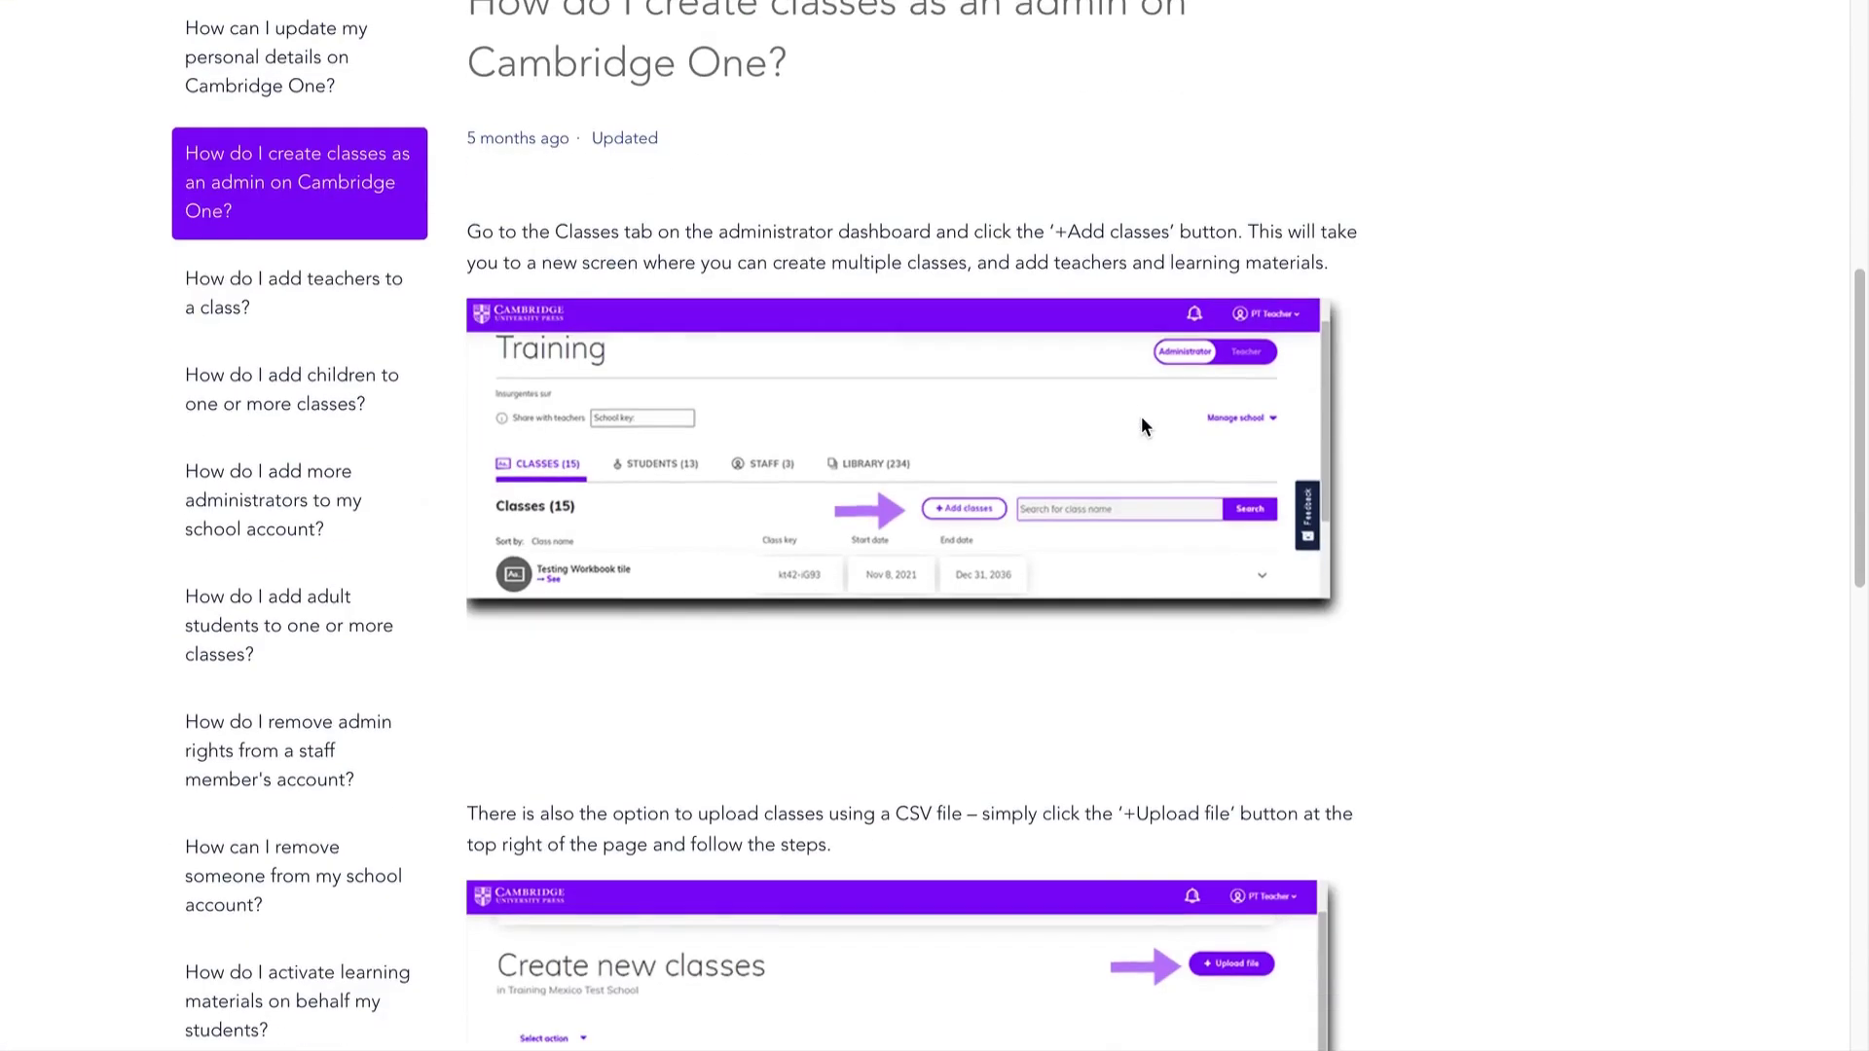
Step: Return to the administrator help page and open the Contact Us enquiry form
{"action": "key", "text": "alt+Left"}
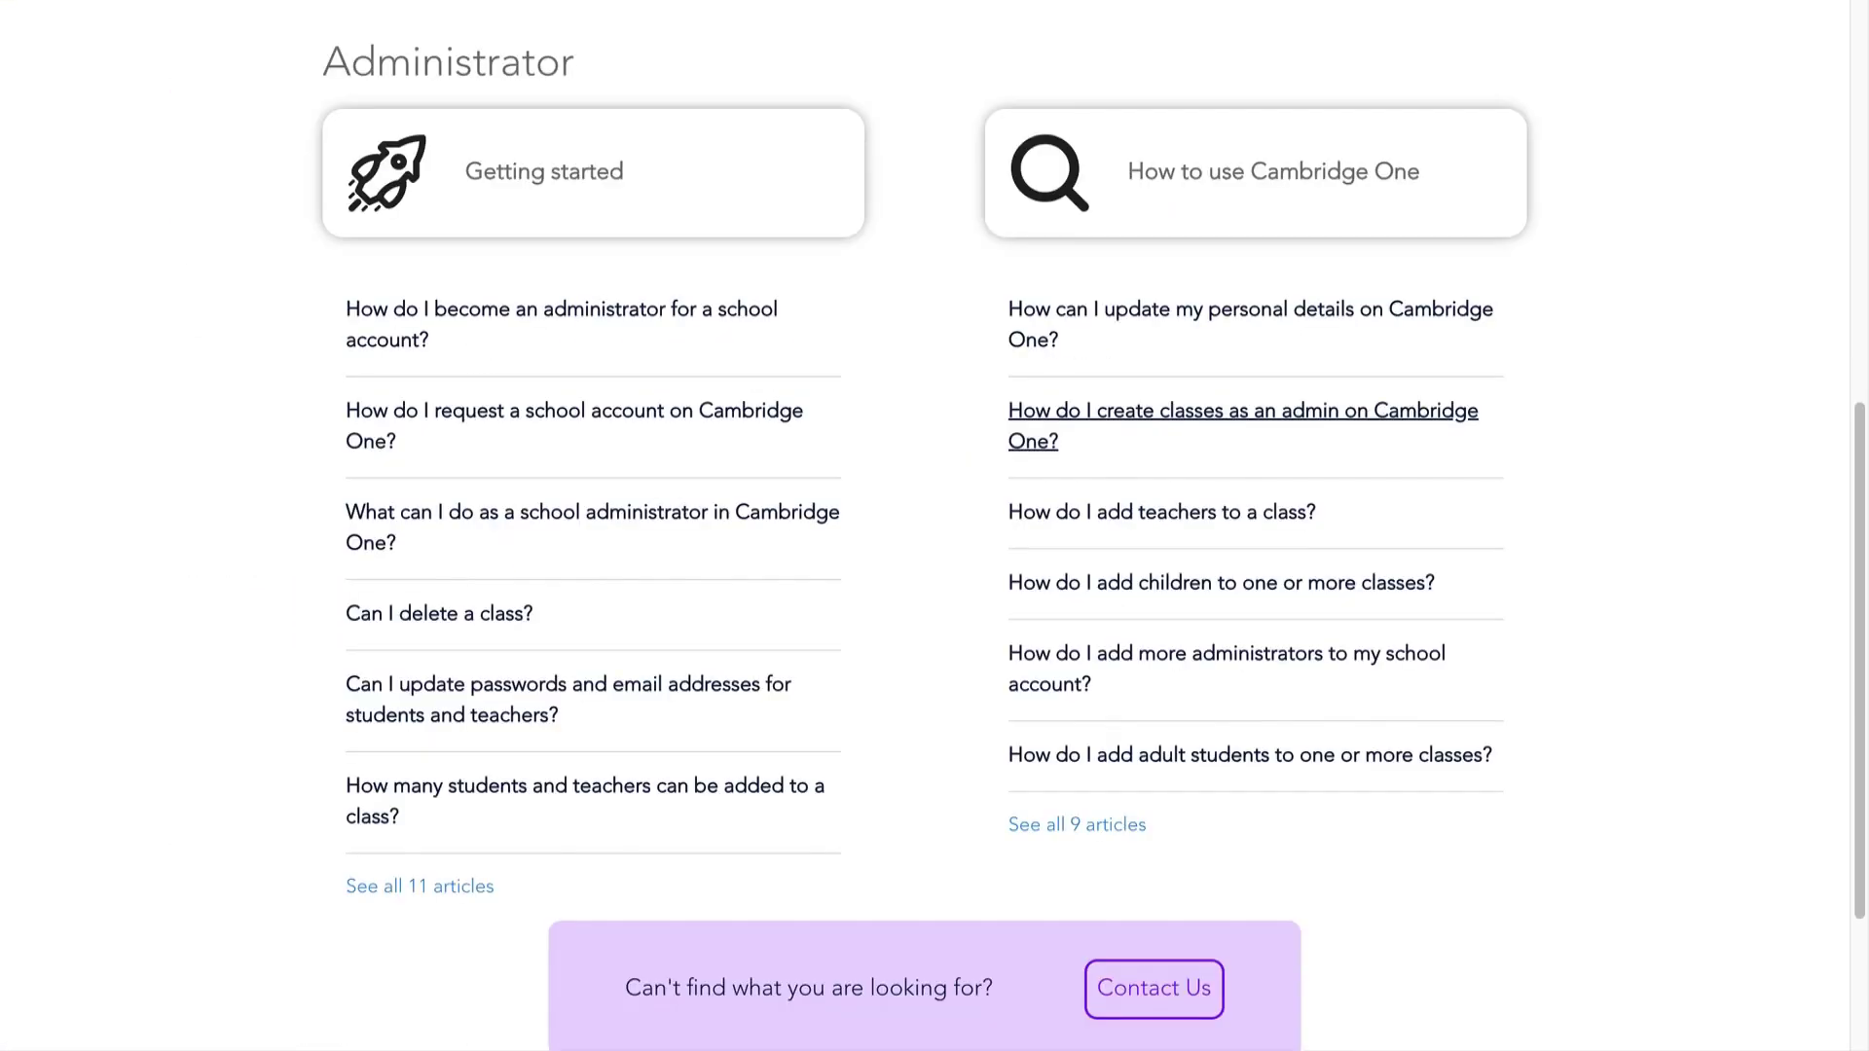
{"action": "scroll", "coordinate": [723, 446], "scroll_direction": "down", "scroll_amount": 3}
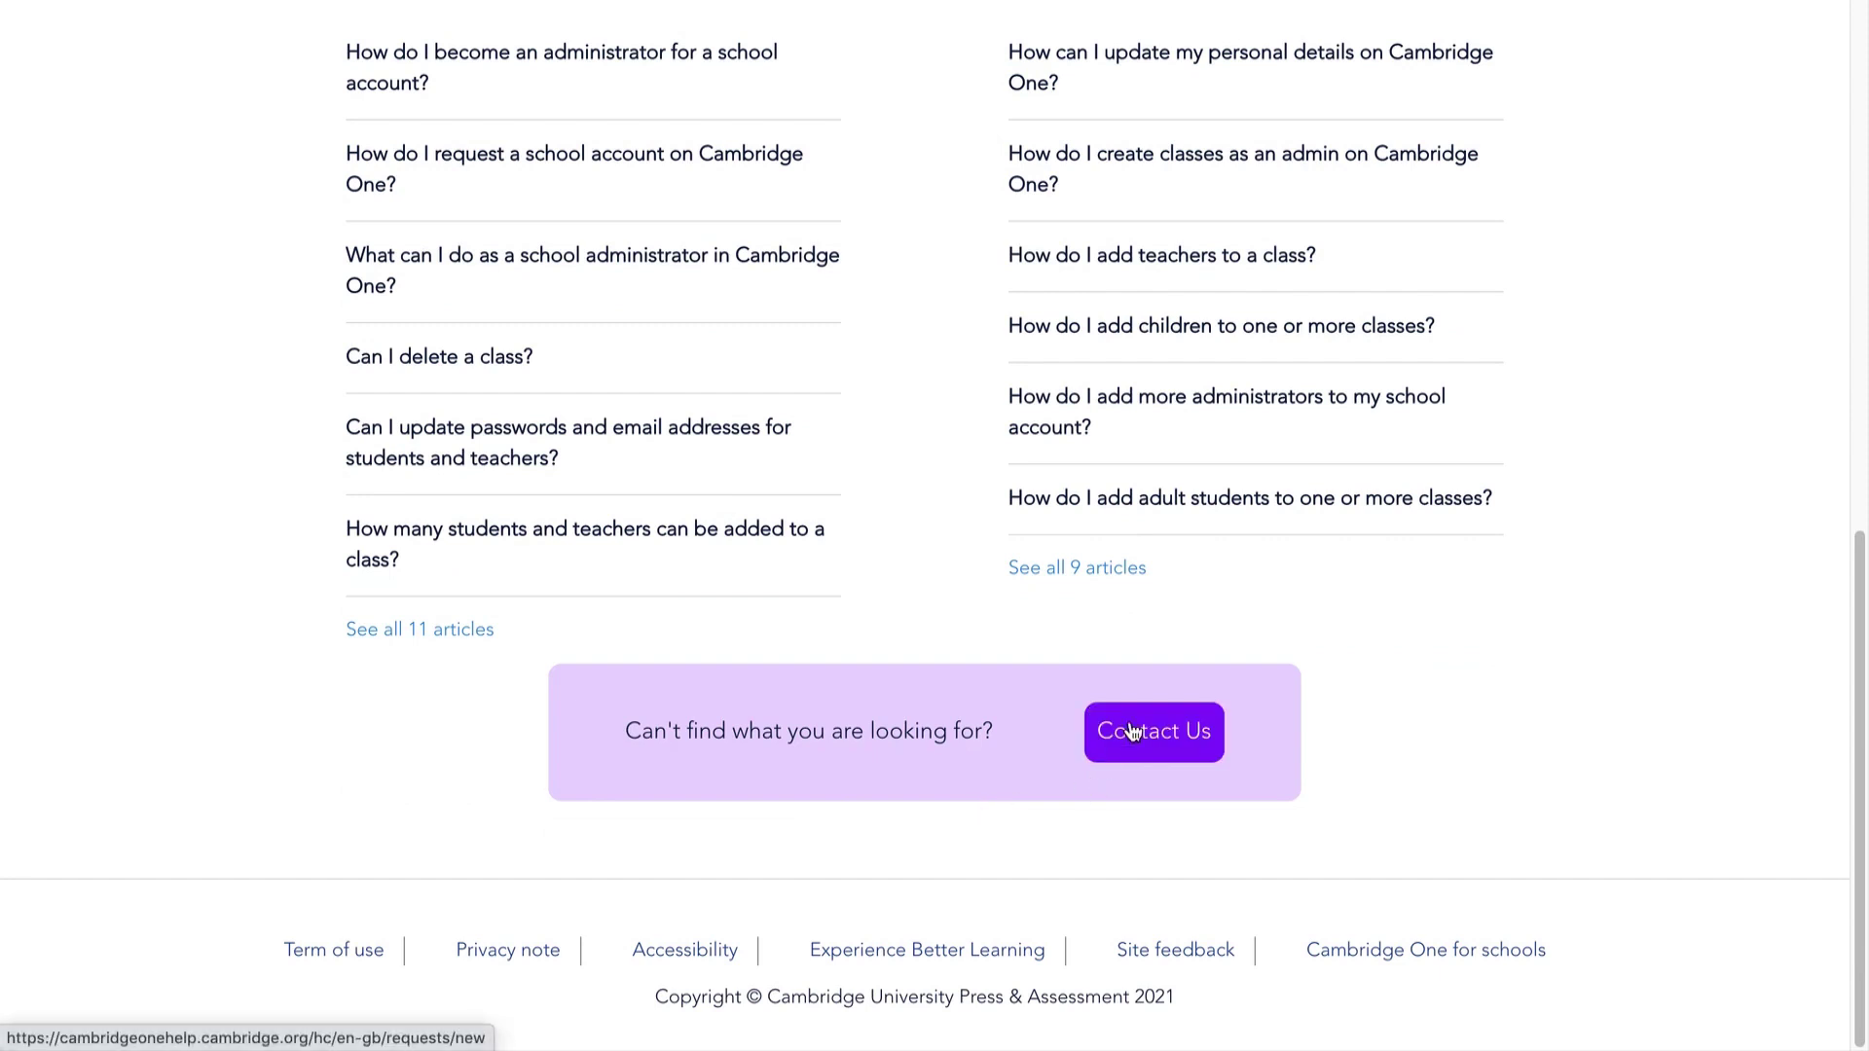
{"action": "left_click", "coordinate": [1132, 730]}
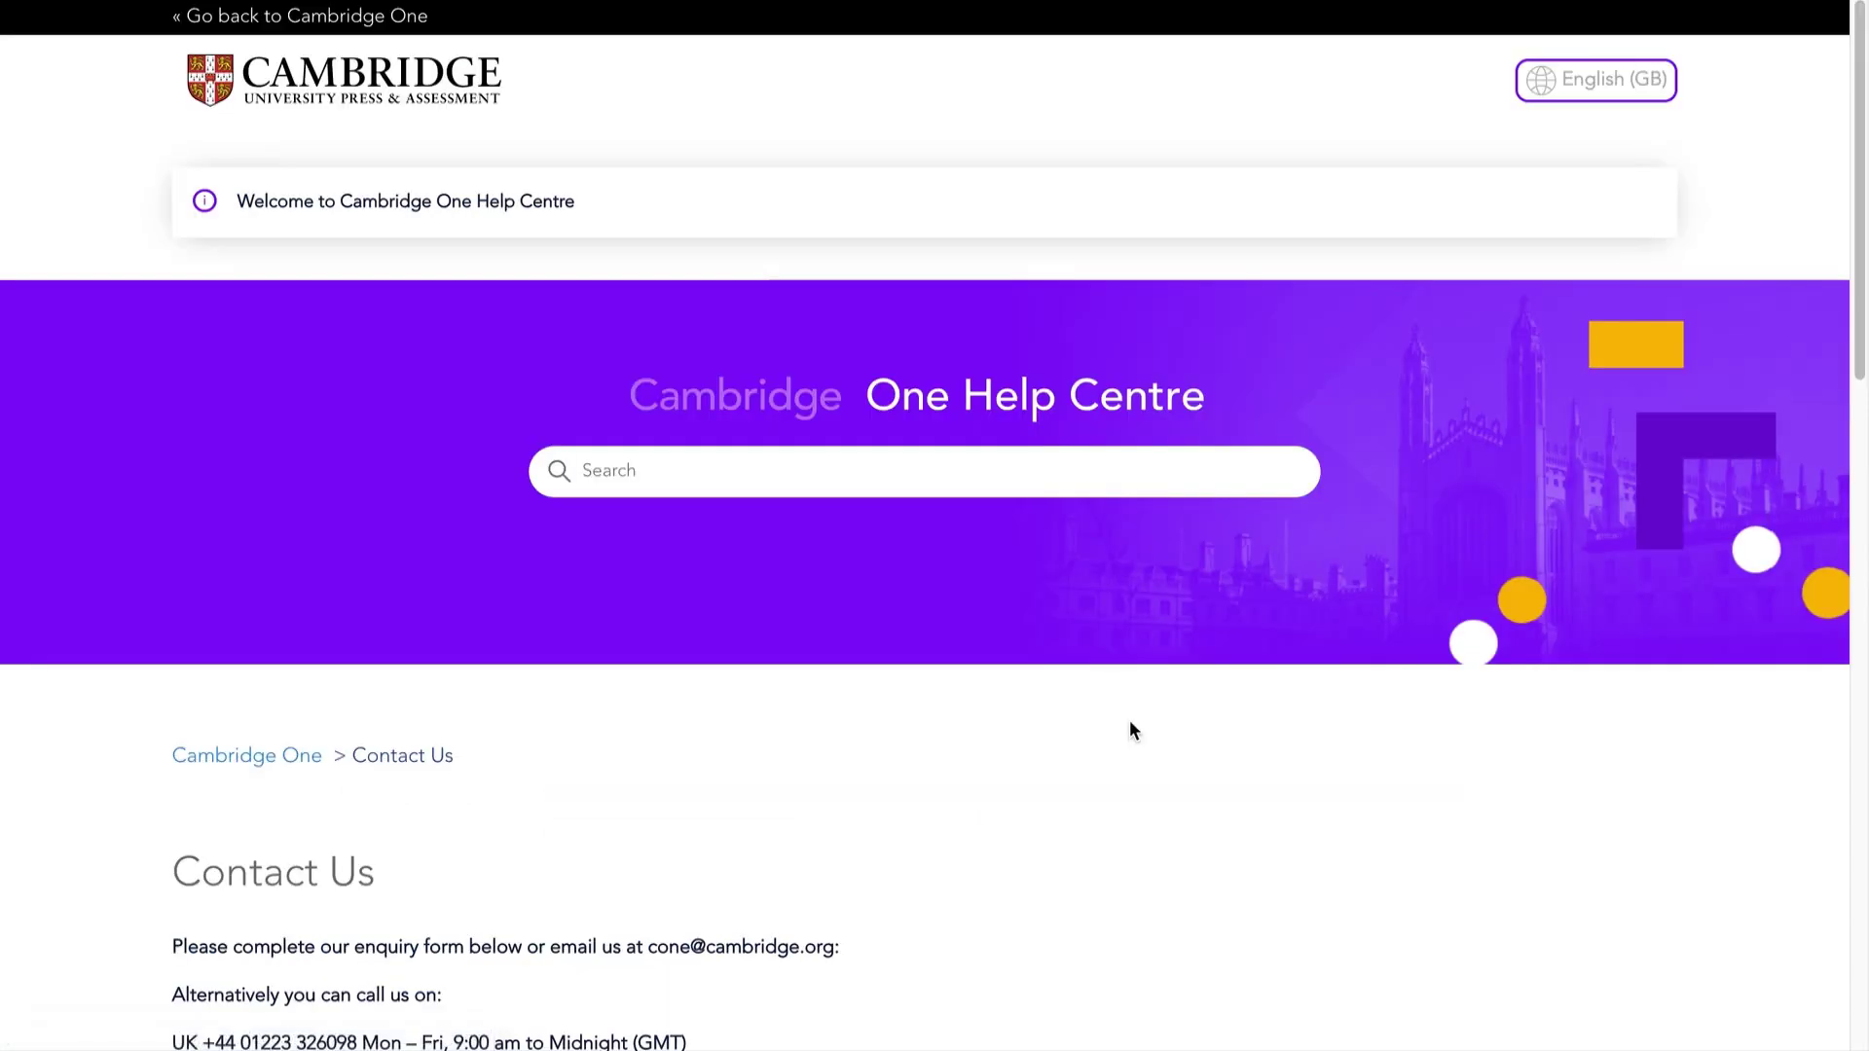
{"action": "scroll", "coordinate": [1131, 729], "scroll_direction": "down", "scroll_amount": 2}
{"action": "scroll", "coordinate": [1132, 729], "scroll_direction": "down", "scroll_amount": 3}
{"action": "scroll", "coordinate": [1132, 730], "scroll_direction": "down", "scroll_amount": 1}
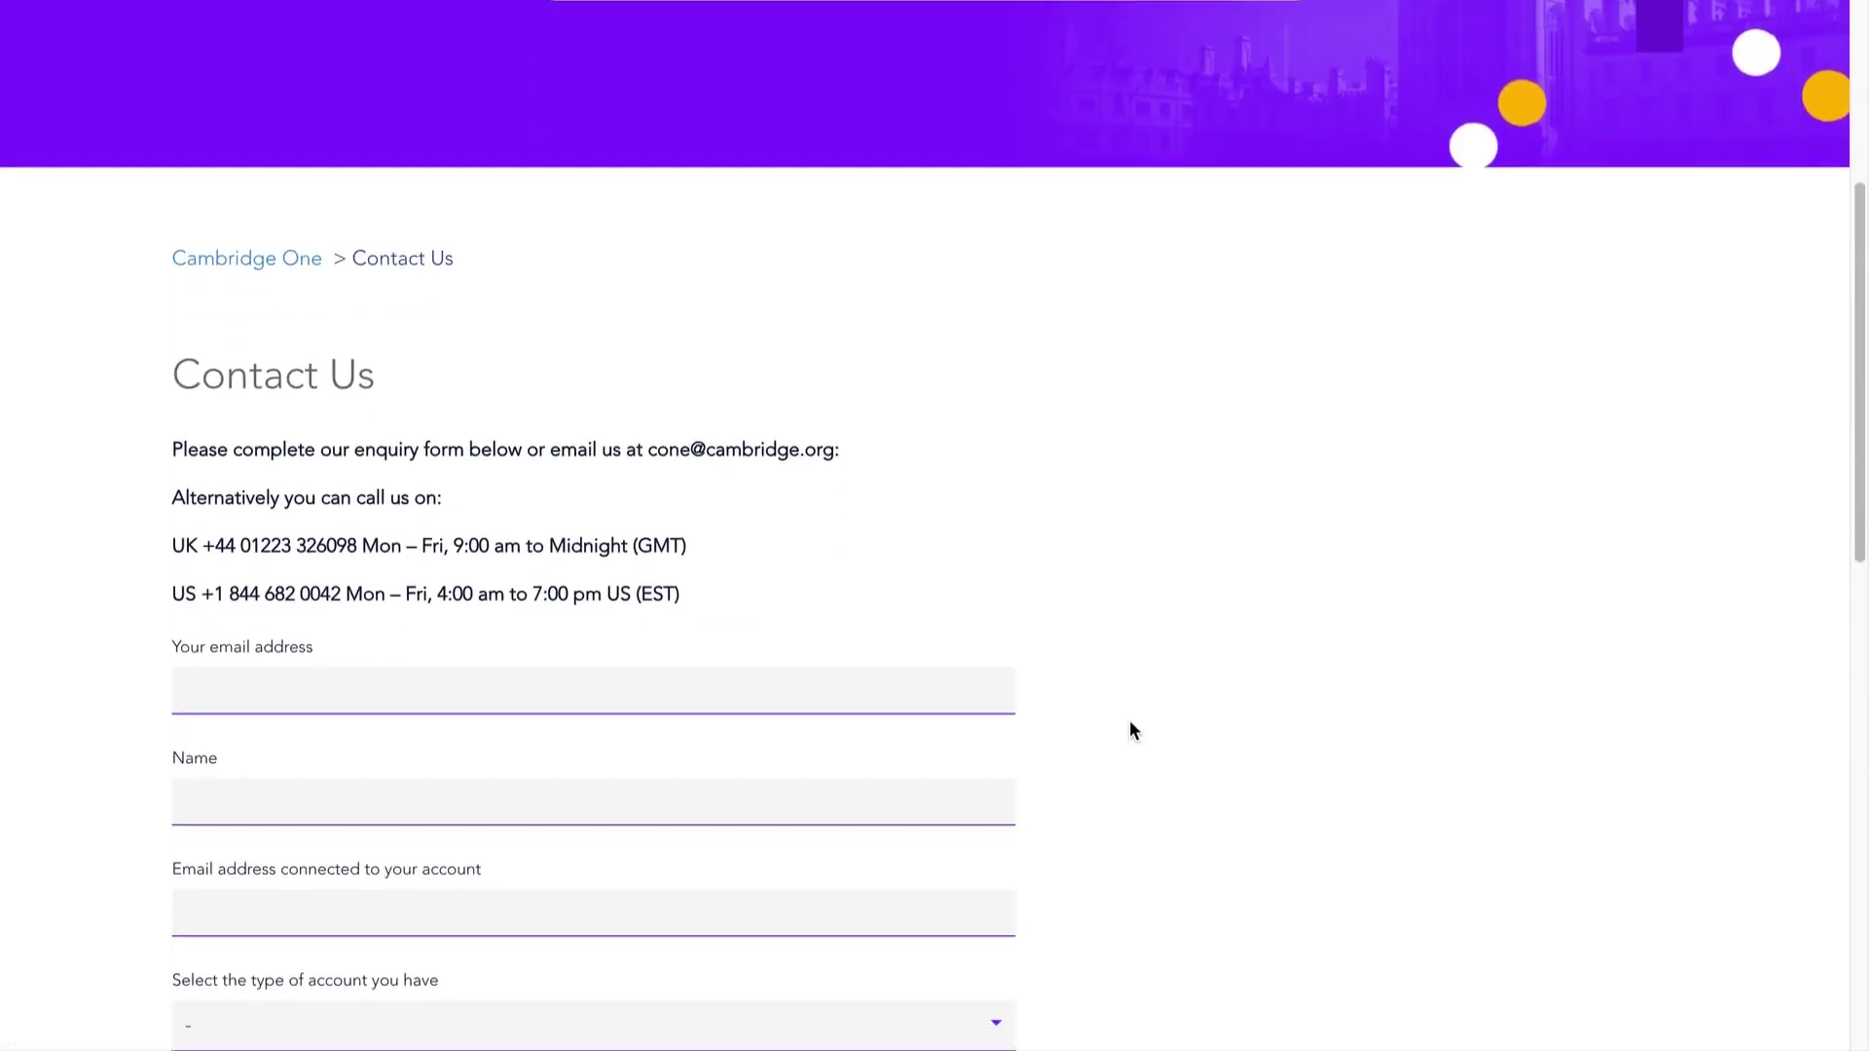